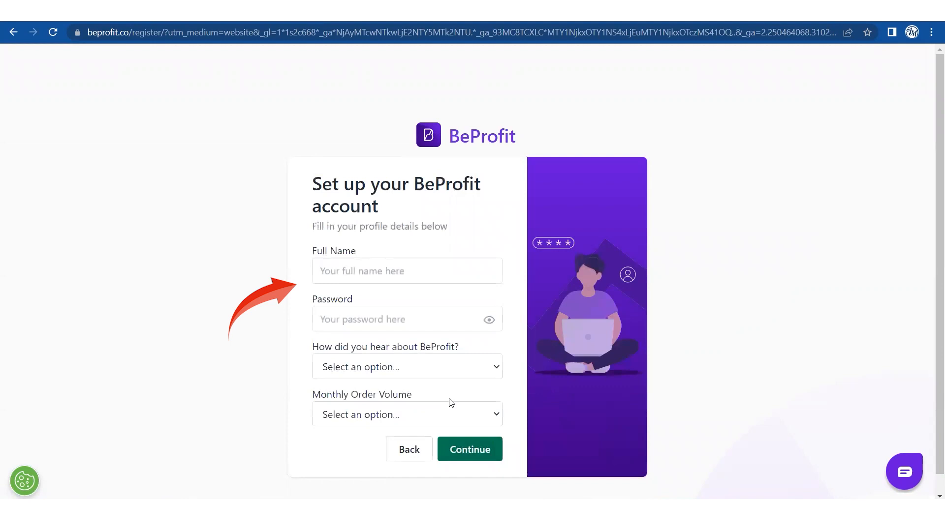
Enter the account holder's full name and the account password in the BeProfit profile form.
scroll(451, 403, "down", 1)
left_click(429, 249)
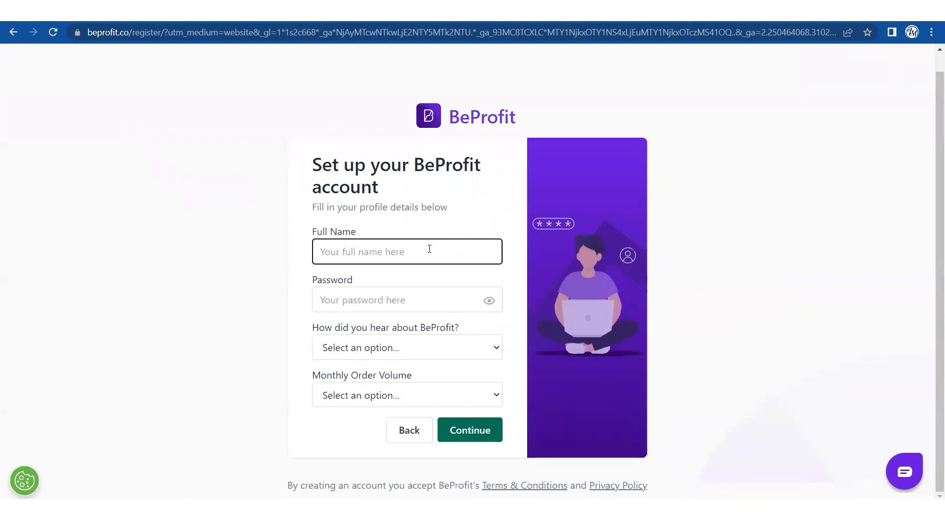
type("Sorabh")
key("Tab")
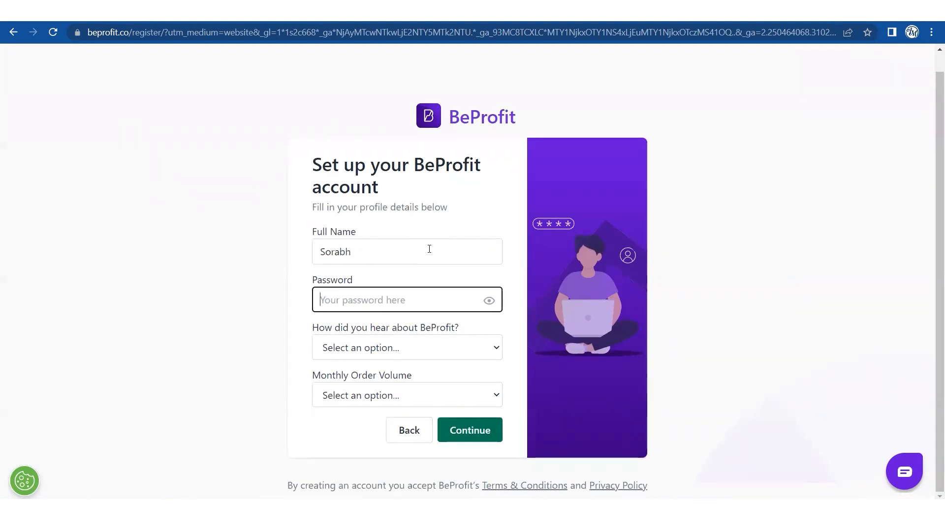
type("••••••••••")
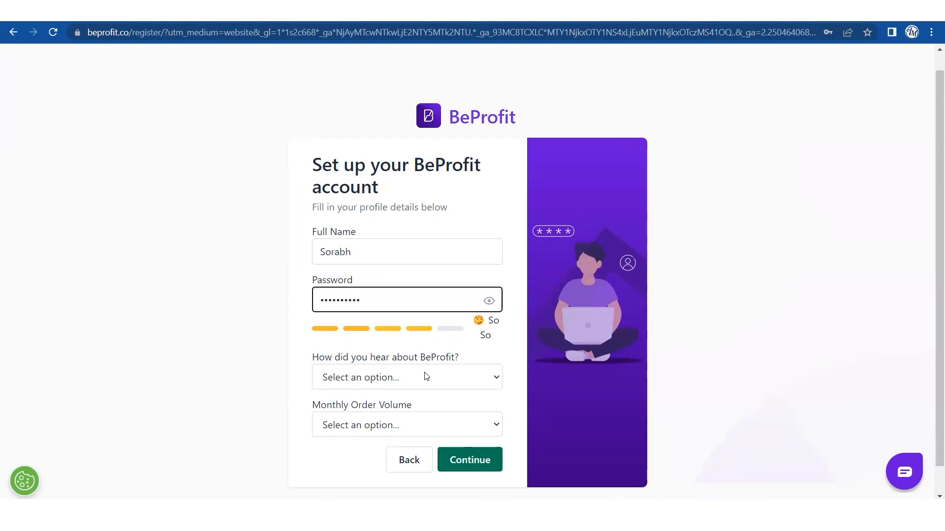
Answer how you heard about BeProfit with "Ran into an ad" and specify "On a website".
left_click(426, 377)
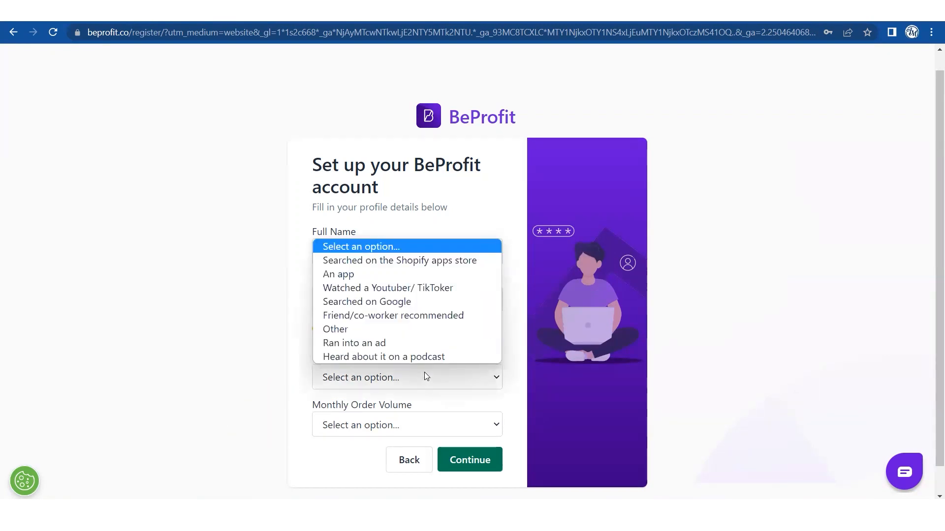
left_click(392, 343)
scroll(271, 357, "down", 1)
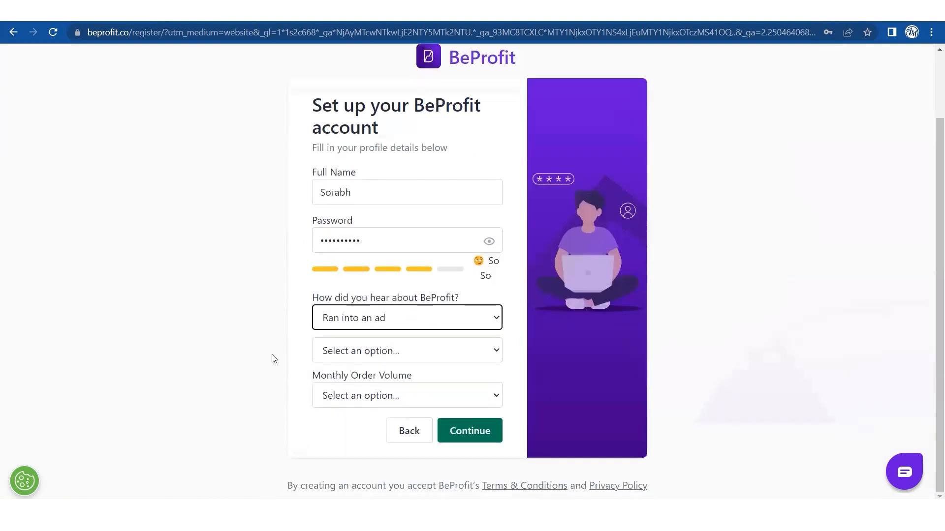
left_click(370, 353)
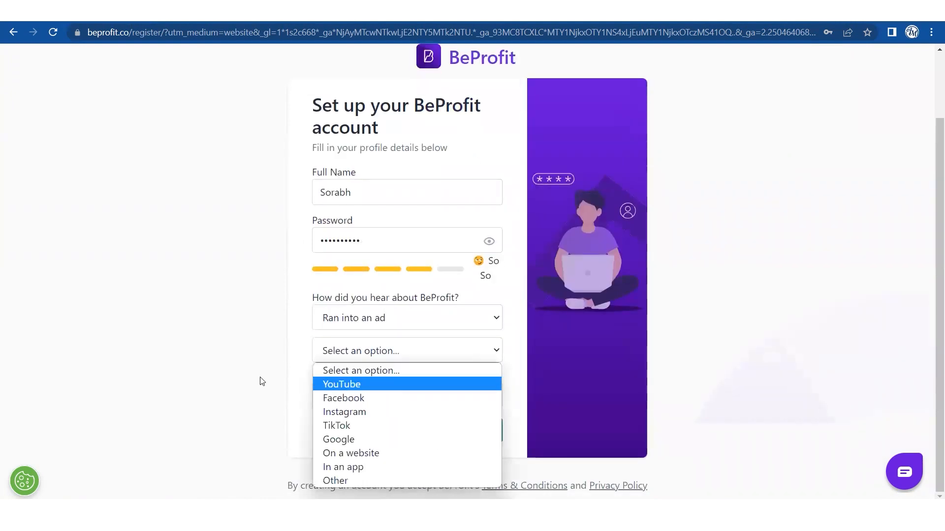
left_click(261, 382)
left_click(386, 353)
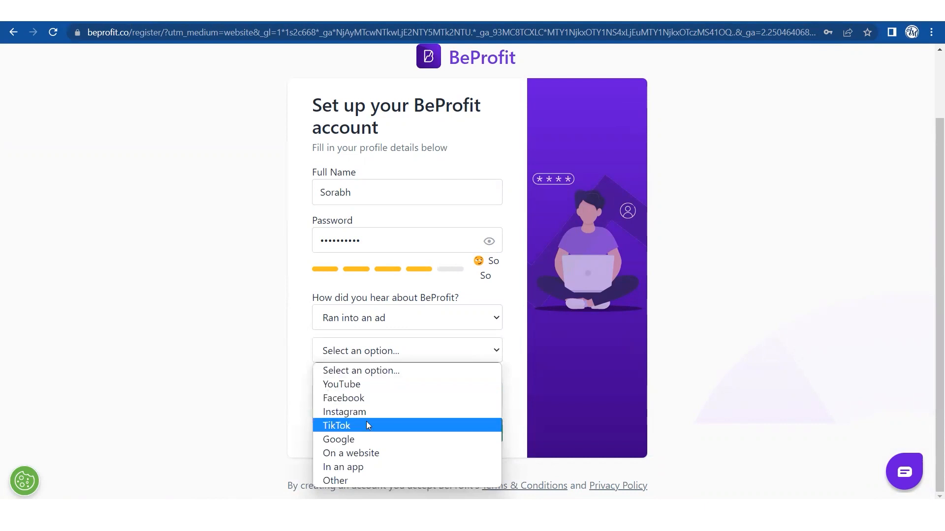
left_click(360, 452)
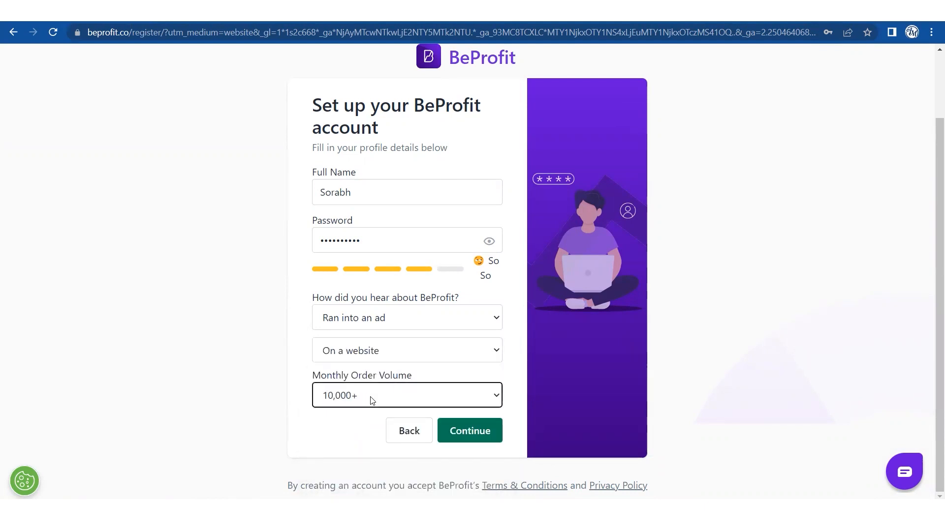
Set the monthly order volume to 10,000+ and submit the profile details.
left_click(370, 398)
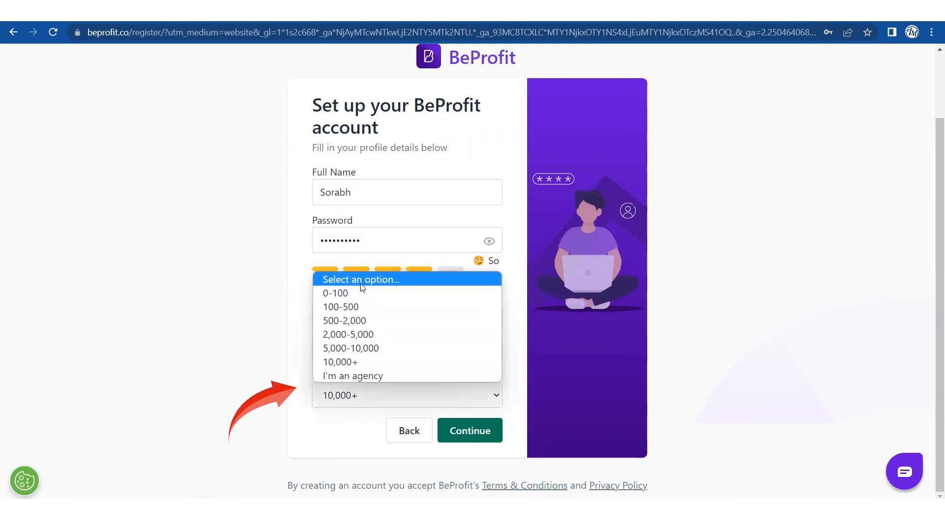
left_click(350, 361)
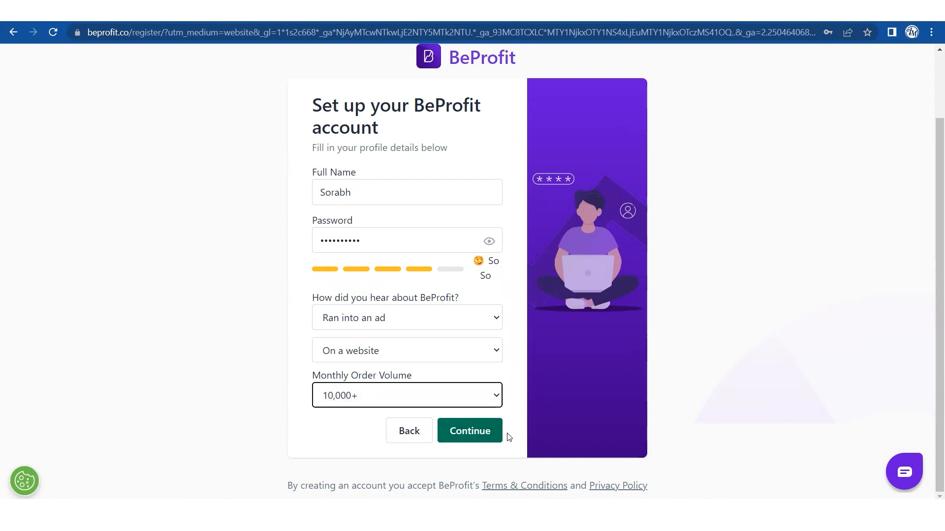
left_click(469, 433)
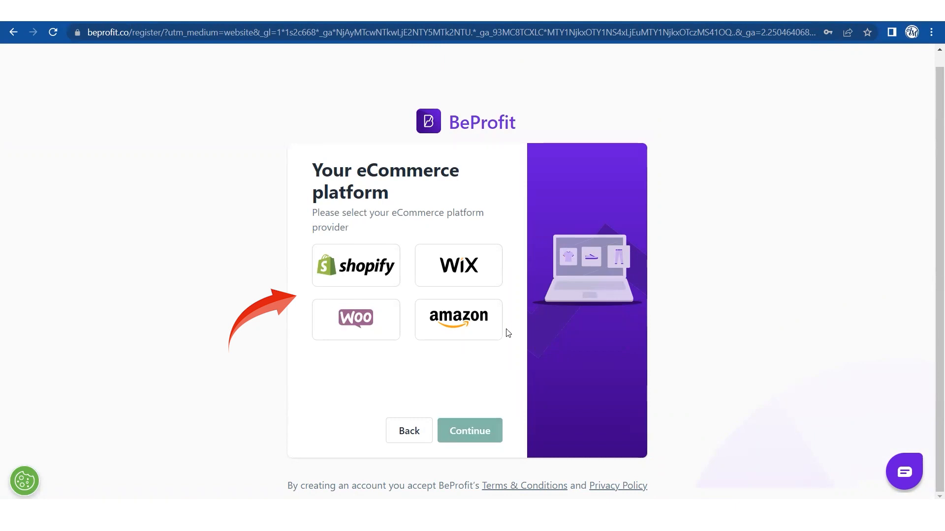
Choose Amazon as the eCommerce platform and continue to the store connection form.
left_click(479, 332)
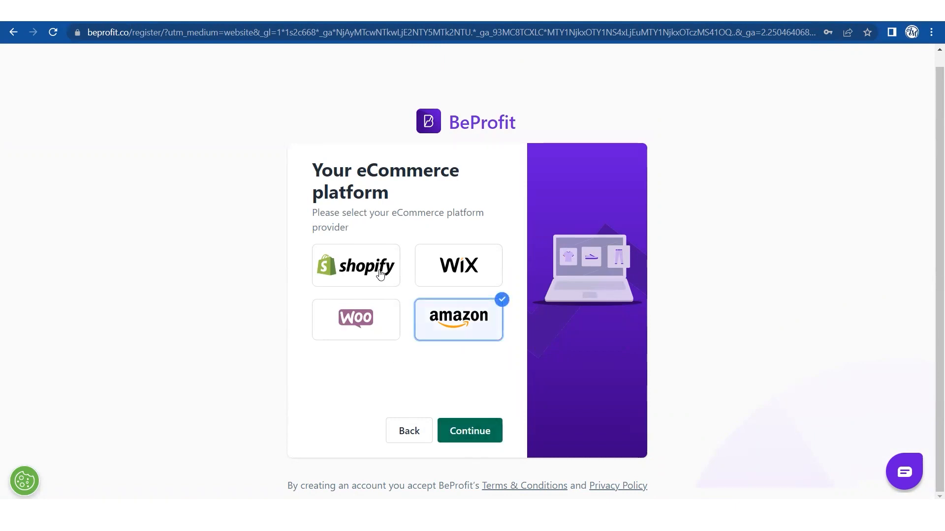
left_click(474, 430)
scroll(364, 433, "down", 2)
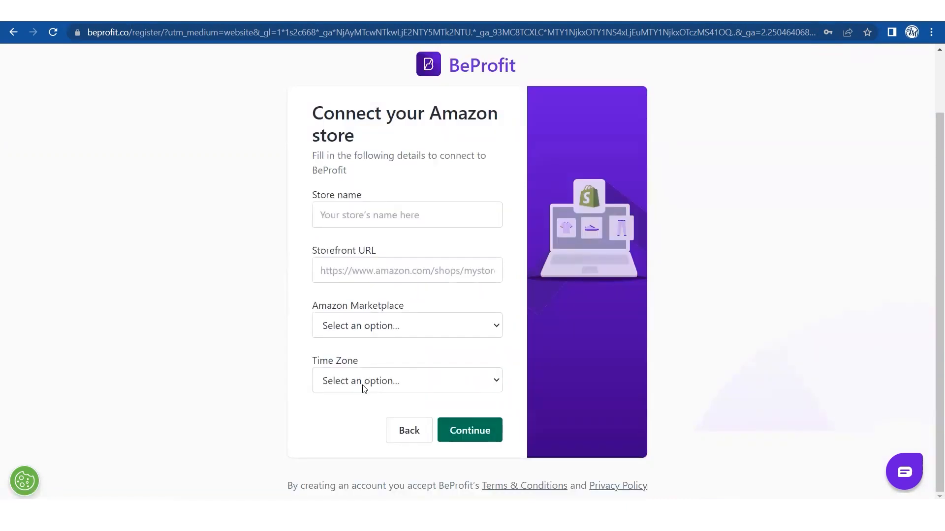
Fill in the Amazon store's name and paste its storefront URL.
left_click(404, 215)
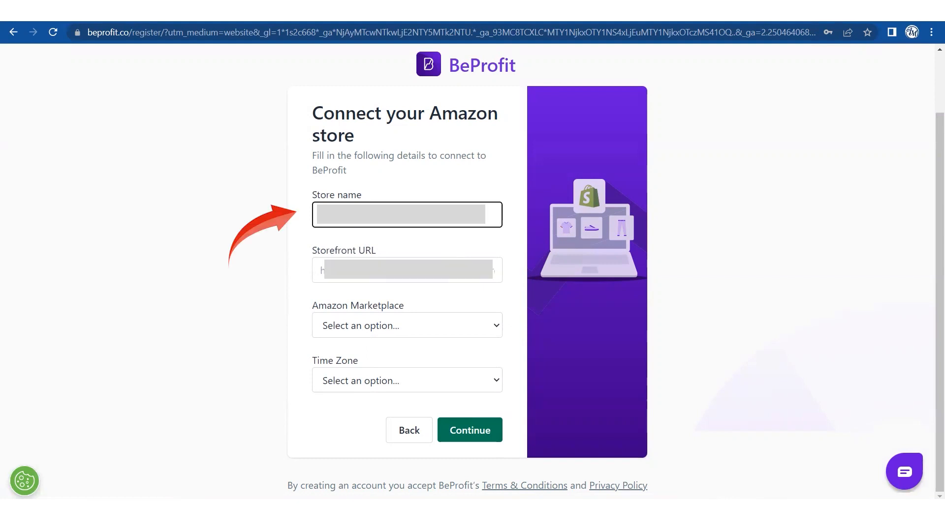
left_click(400, 270)
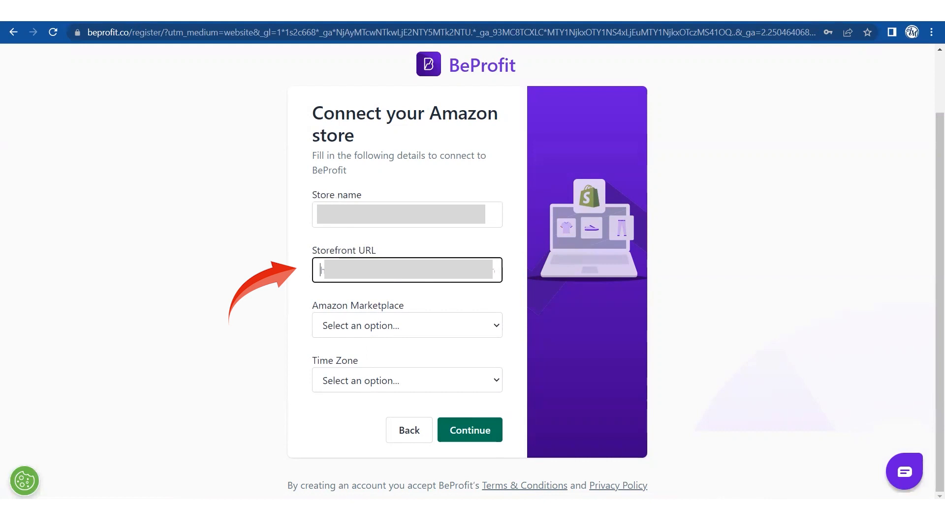
key("ctrl+v")
Set the Amazon marketplace to India and the time zone to Asia/Kolkata, and submit the store details.
left_click(393, 327)
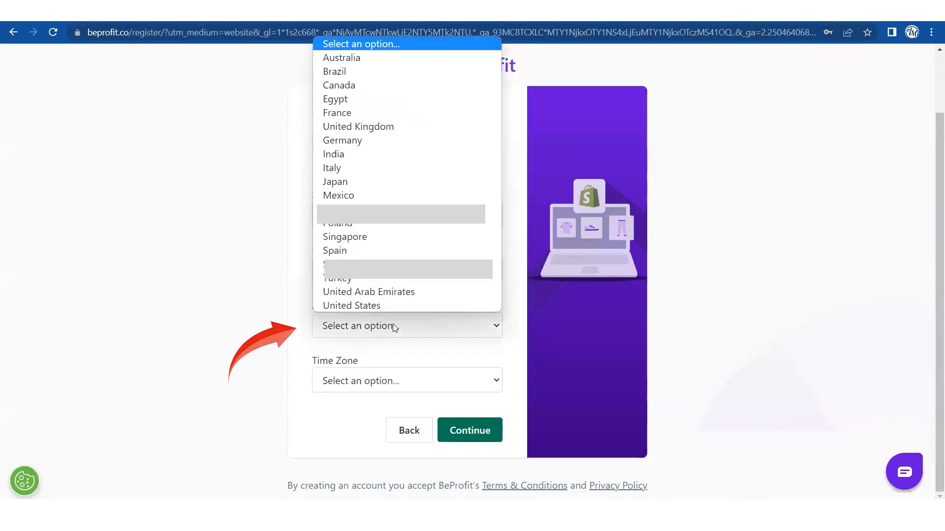
left_click(371, 153)
left_click(357, 383)
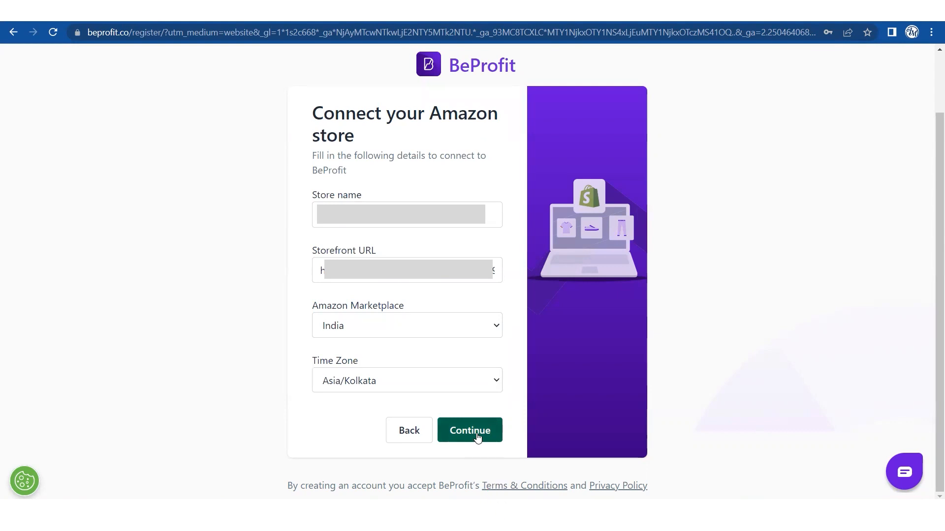
left_click(476, 438)
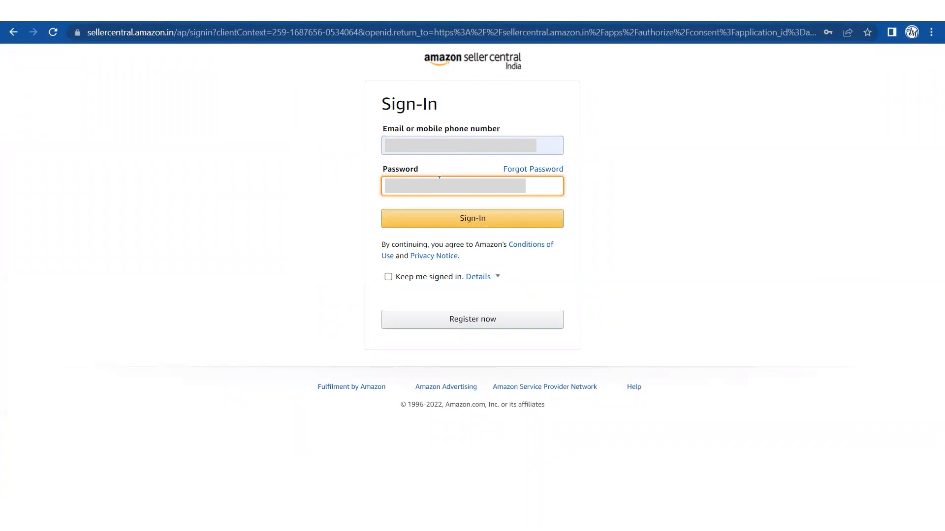
Sign in to Amazon Seller Central and select the merchant account with the India marketplace.
left_click(450, 218)
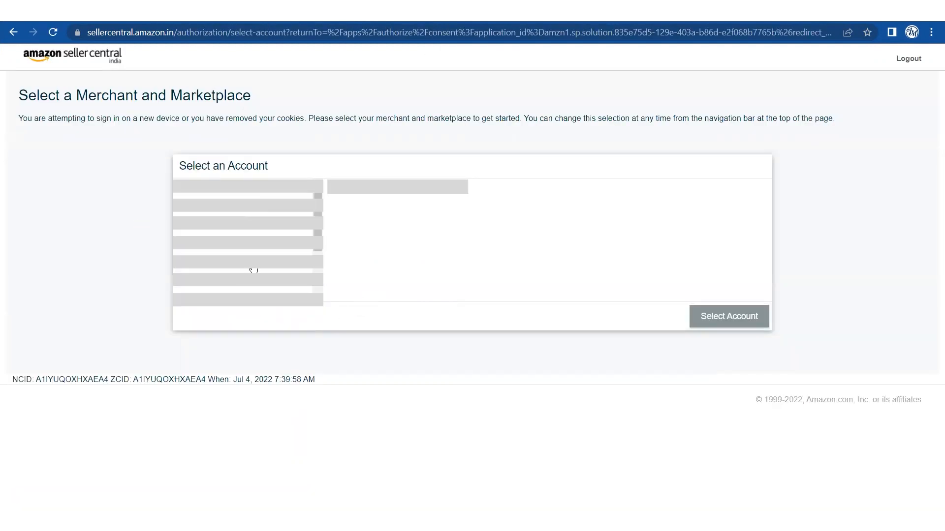
left_click(222, 243)
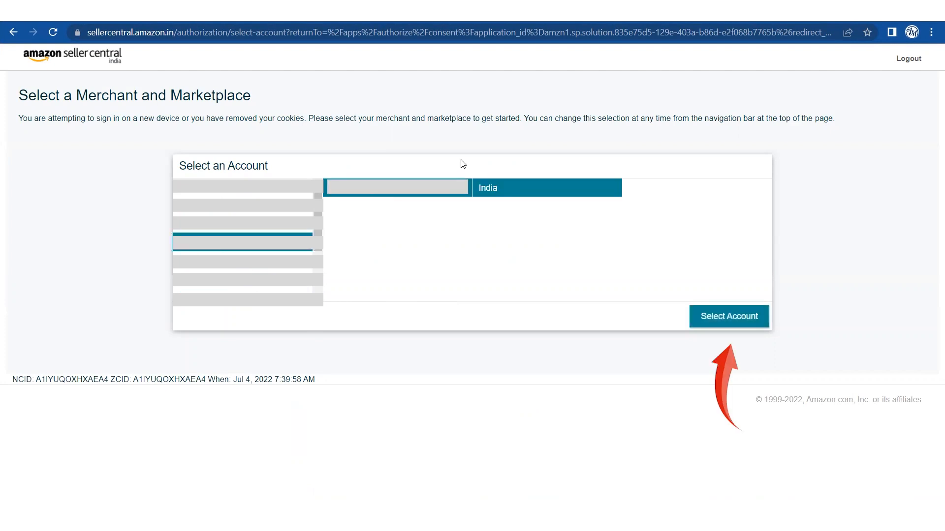
left_click(719, 315)
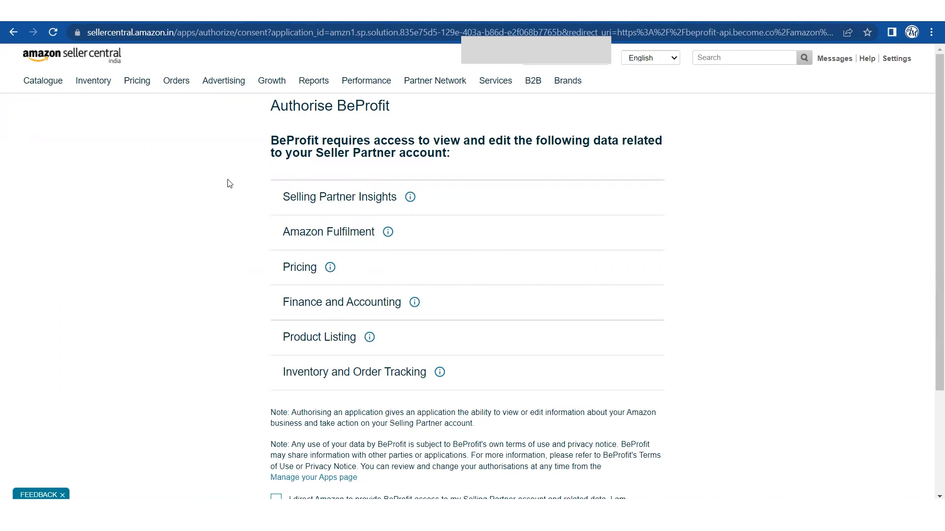
Consent to BeProfit accessing the Selling Partner account and its data, and confirm the authorisation.
scroll(230, 183, "down", 1)
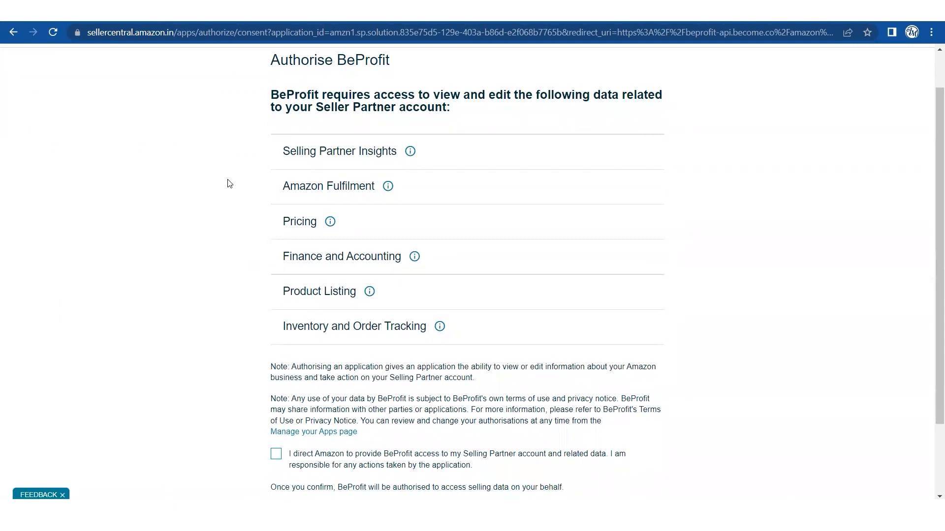
scroll(230, 183, "down", 2)
left_click(276, 363)
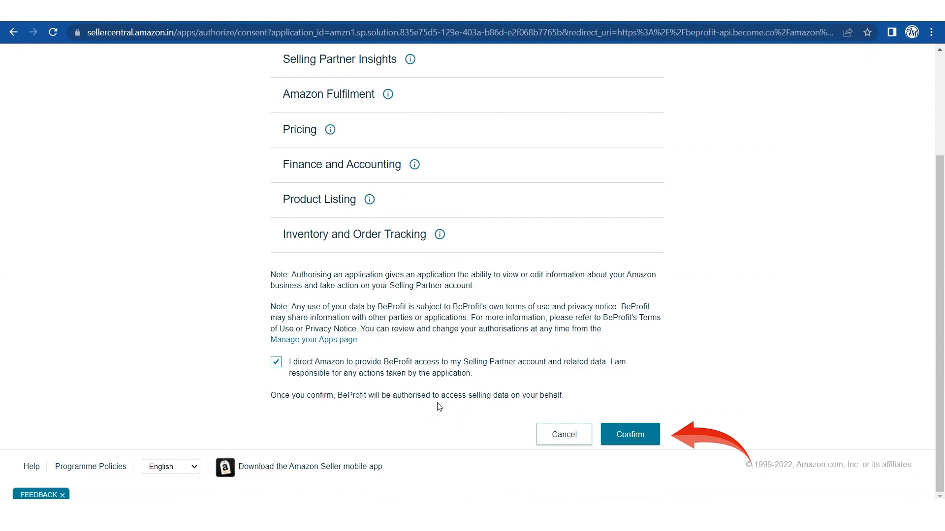
left_click(633, 437)
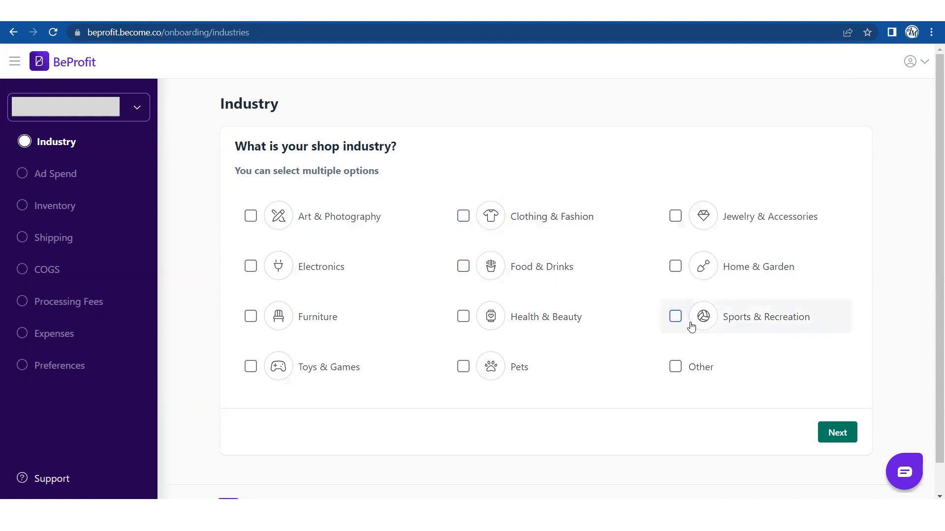
Mark only Other as the shop industry and continue to the Ad Spend stage.
left_click(675, 318)
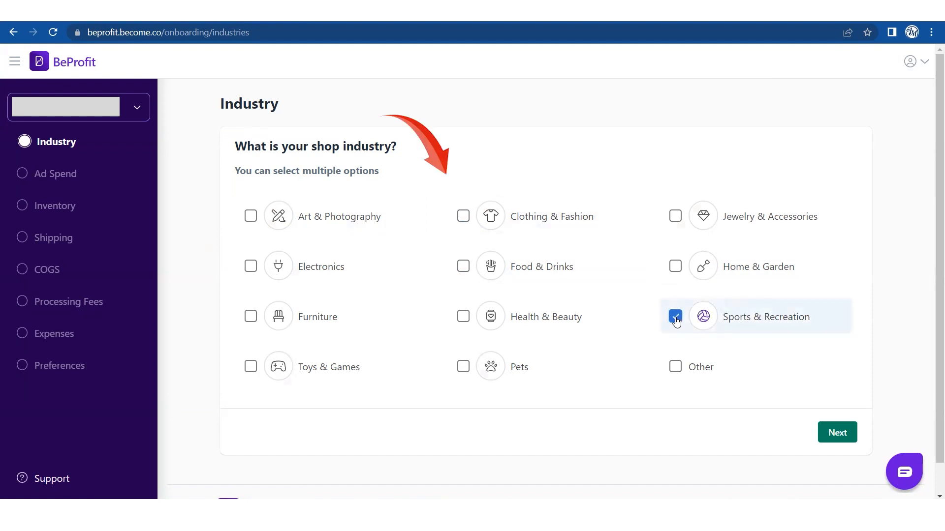
left_click(675, 317)
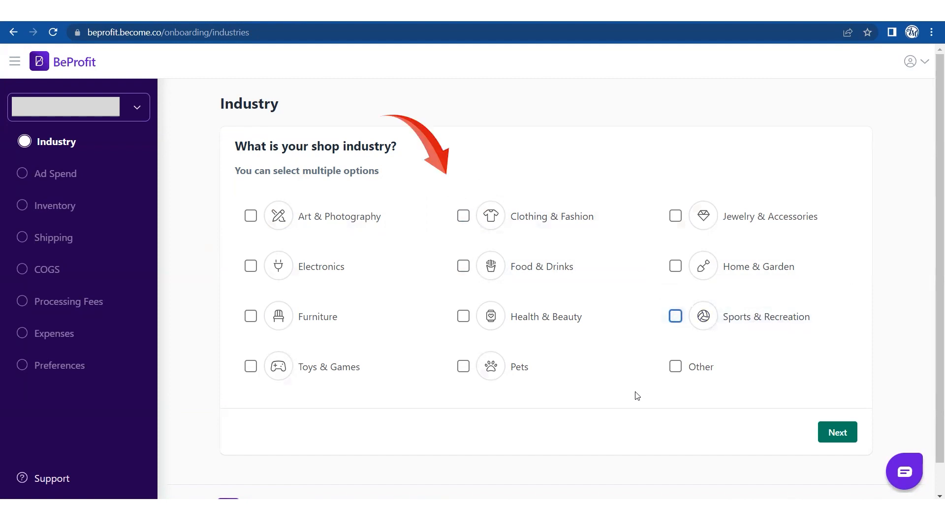
left_click(671, 369)
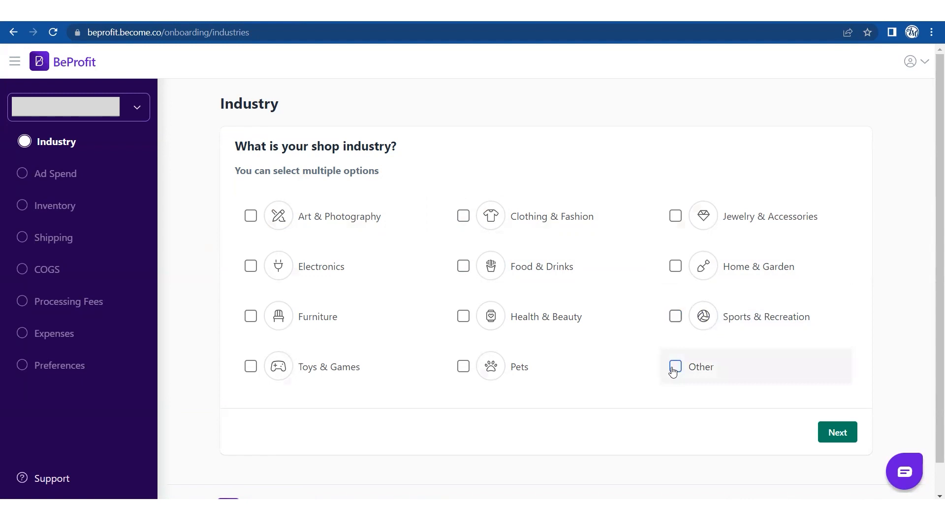
left_click(673, 370)
scroll(817, 382, "down", 2)
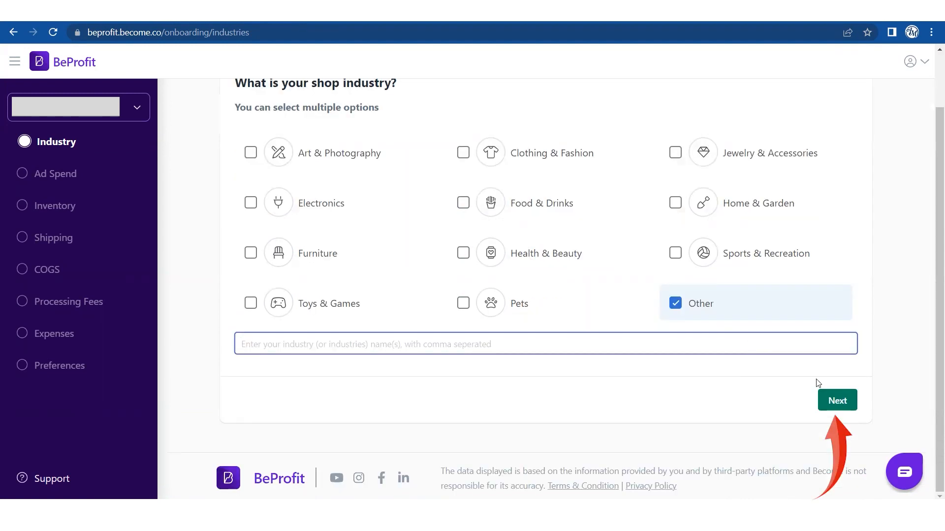
left_click(844, 398)
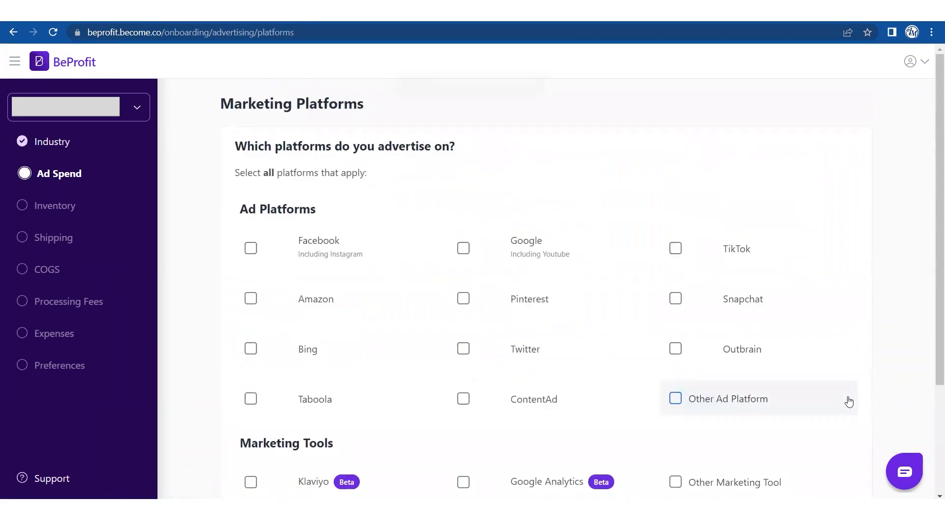
Select Amazon as the advertising platform and continue to the marketing spend integrations.
scroll(849, 402, "down", 2)
scroll(849, 401, "down", 1)
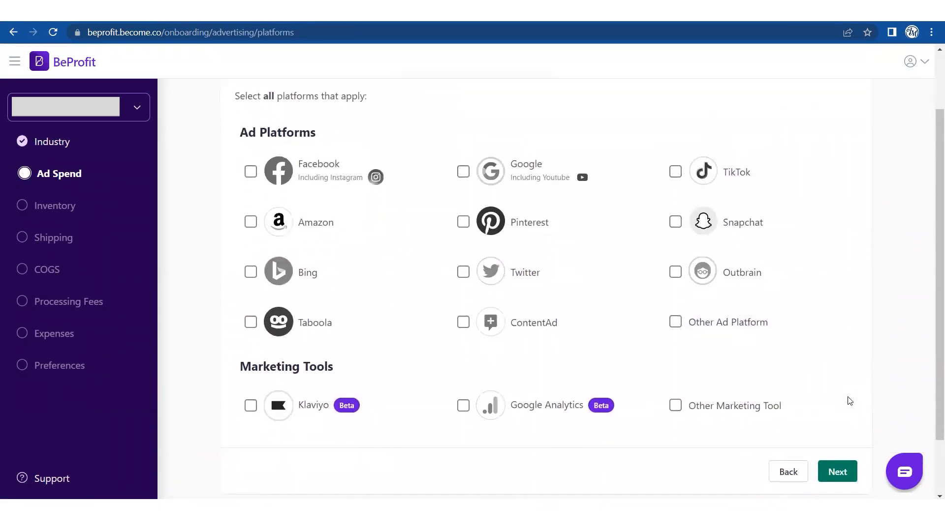
left_click(251, 224)
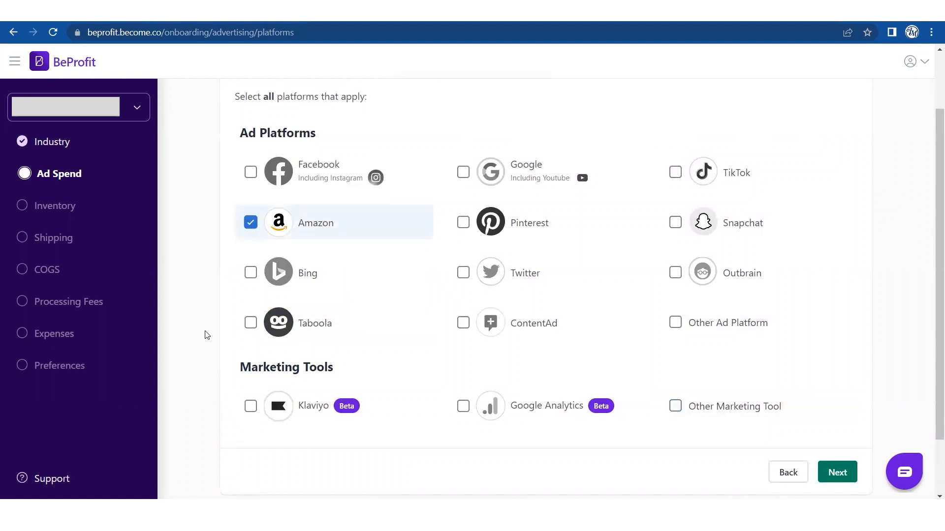
scroll(207, 335, "down", 3)
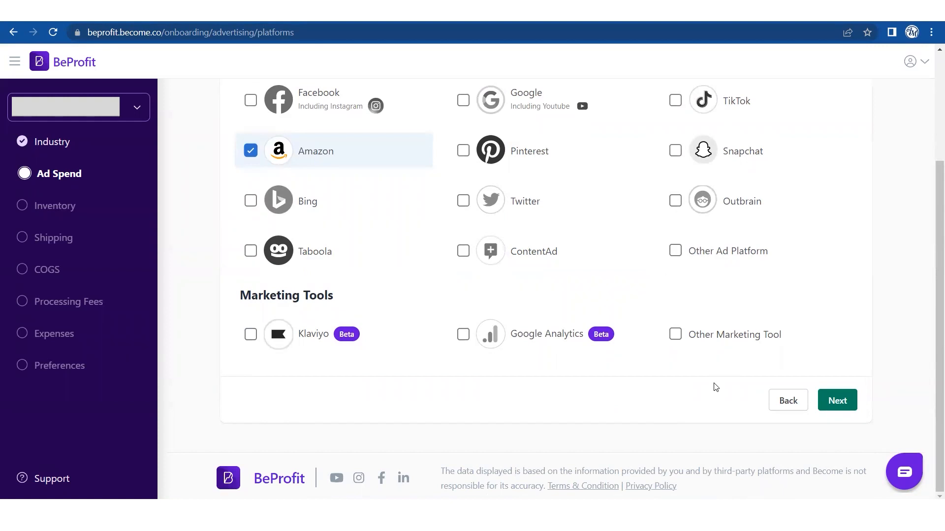
scroll(715, 388, "up", 4)
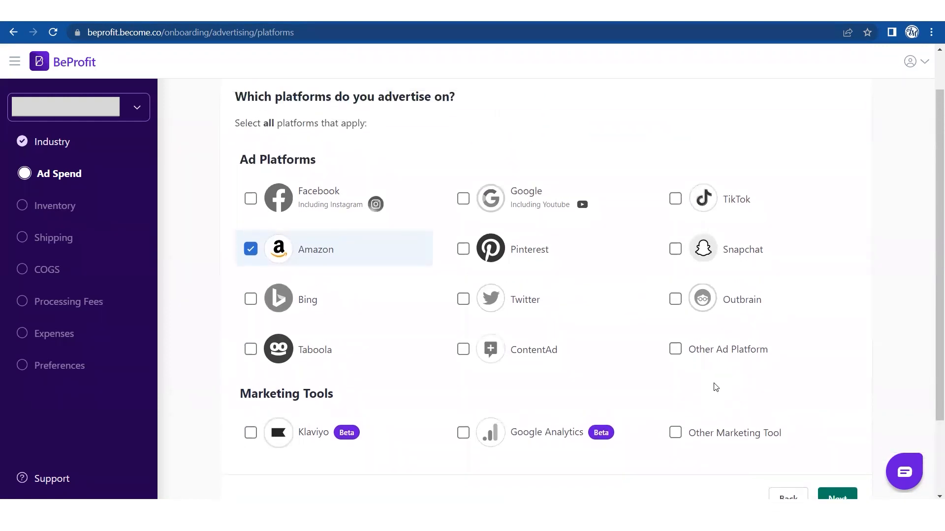
scroll(859, 349, "down", 4)
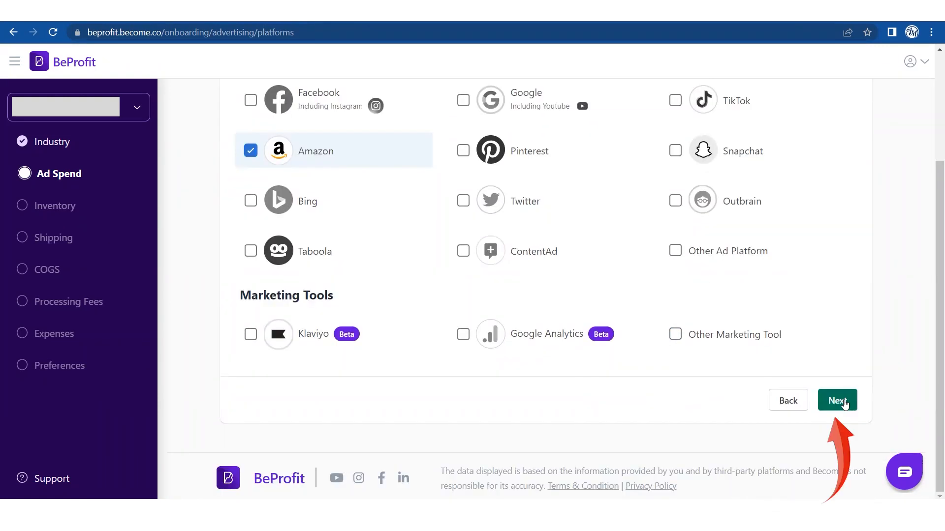
left_click(842, 399)
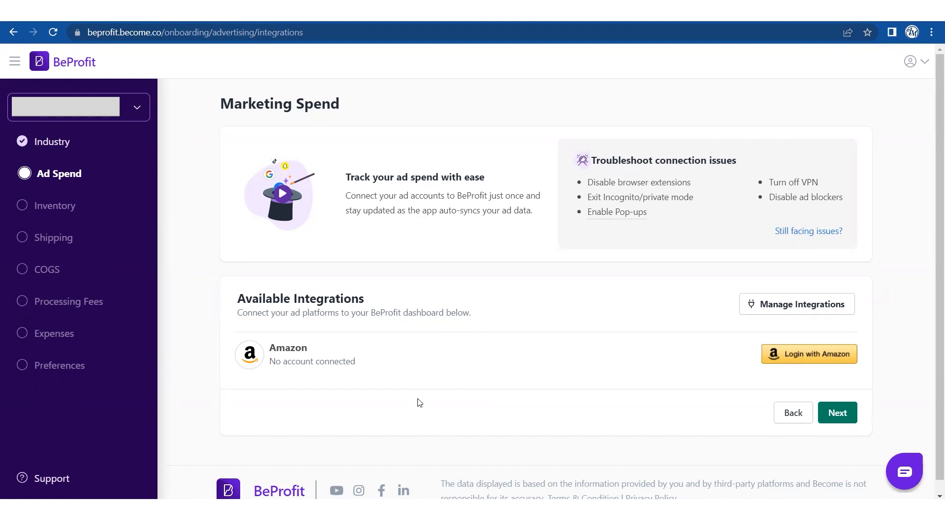
Log in with Amazon to connect advertising, save the second listed ad account, and continue to the Inventory stage.
left_click(805, 364)
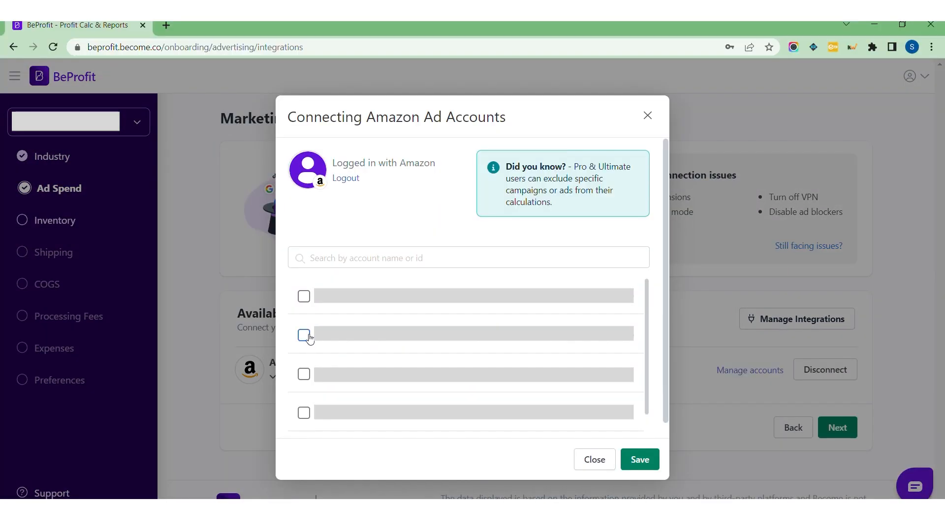
left_click(304, 335)
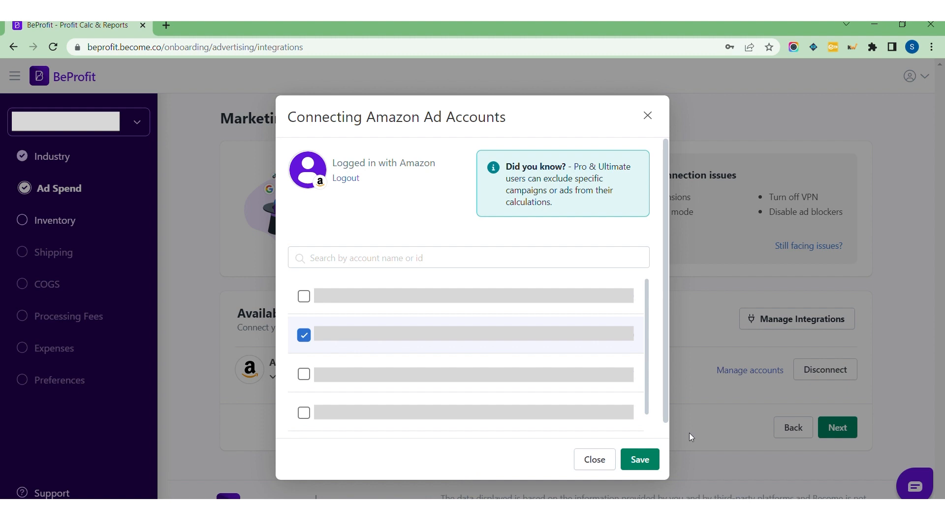
left_click(642, 460)
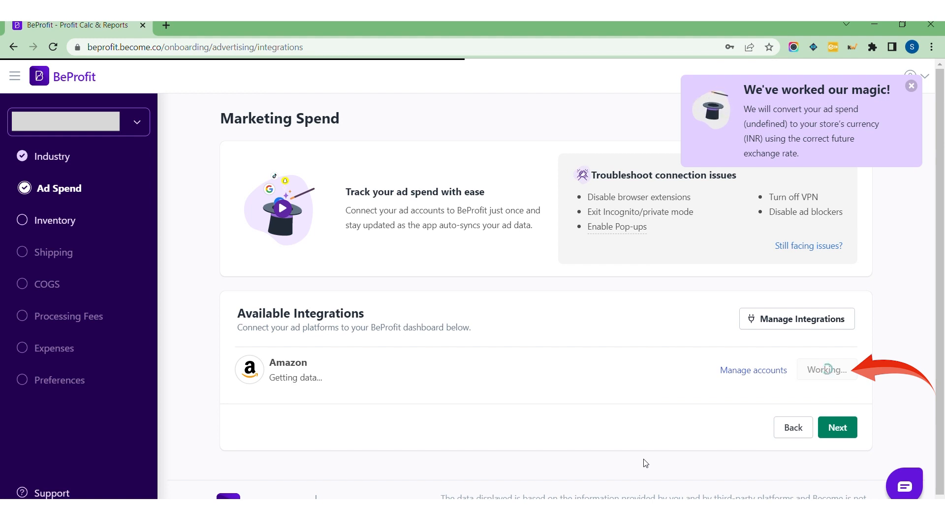
left_click(845, 432)
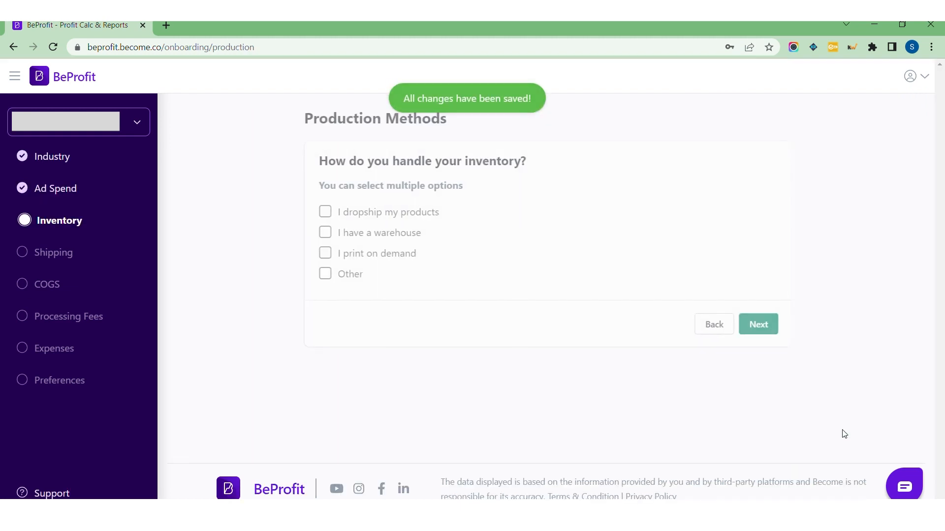
Mark "I have a warehouse" as the inventory method and declare that no shipping platforms are used.
left_click(323, 233)
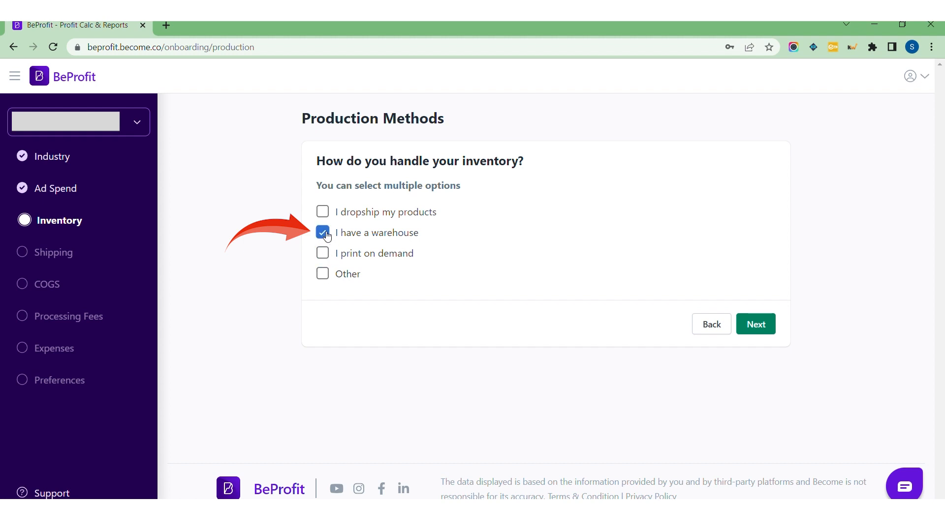
left_click(768, 322)
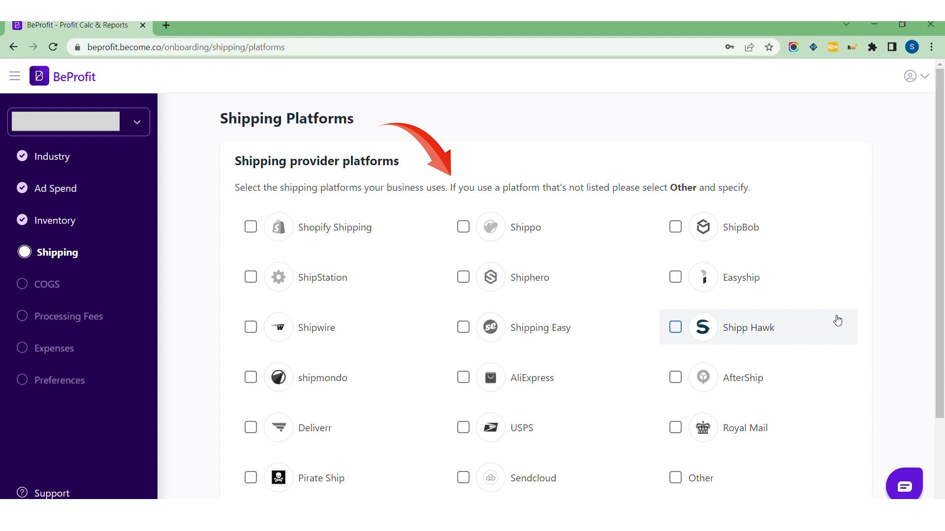
scroll(837, 320, "down", 2)
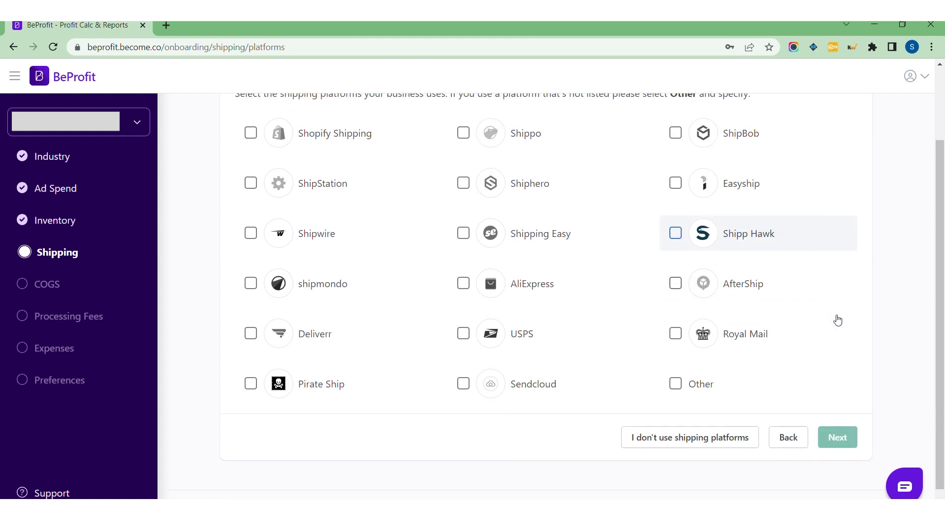
scroll(837, 320, "up", 1)
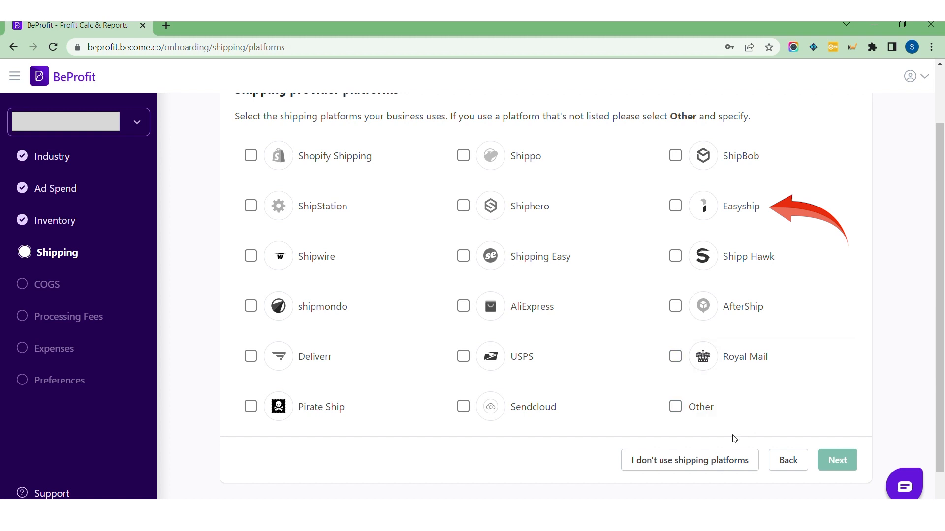
scroll(731, 439, "down", 1)
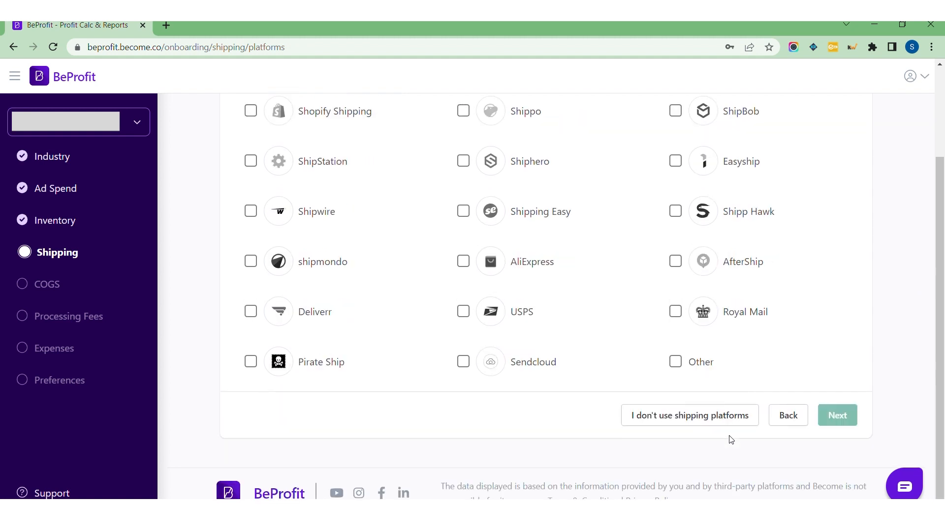
left_click(667, 416)
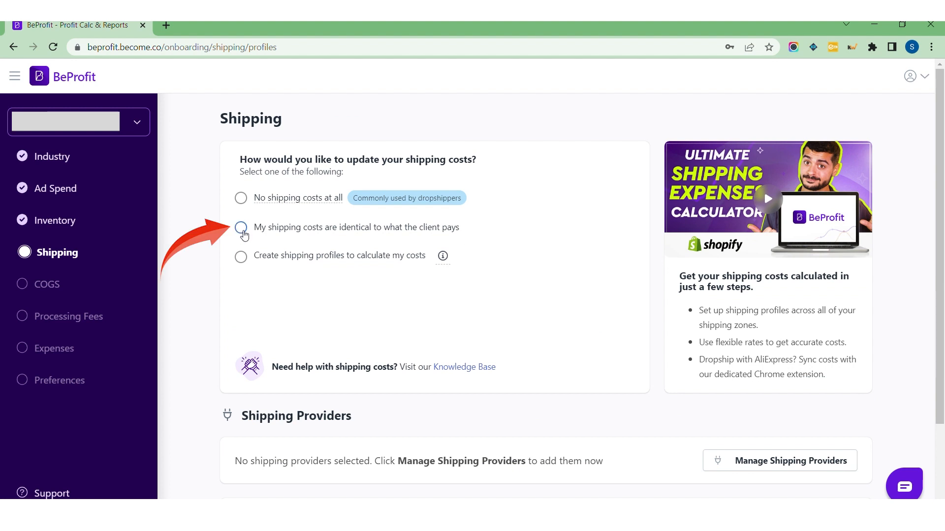
Set shipping costs as identical to what the client pays and continue to the COGS stage.
left_click(241, 227)
scroll(195, 401, "down", 2)
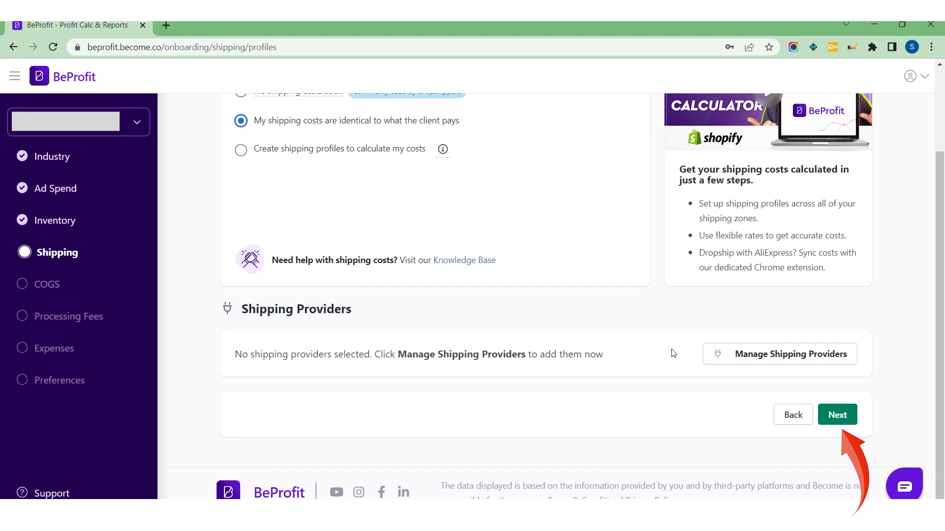
left_click(843, 421)
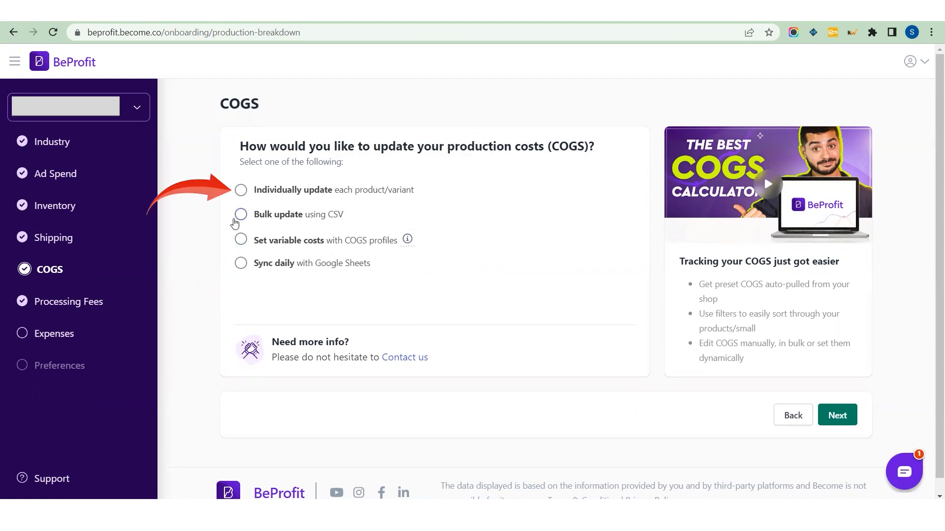
Choose to update COGS individually for each product/variant and review the product cost table.
left_click(241, 191)
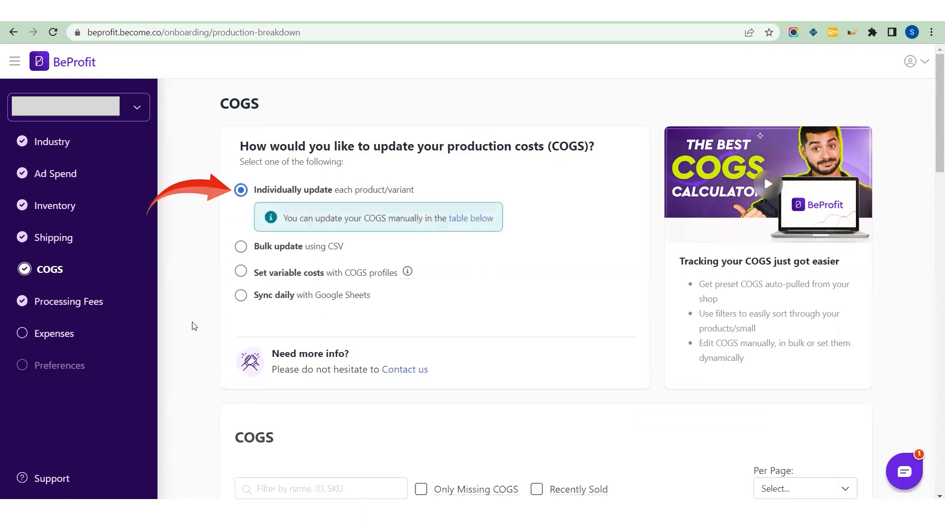
scroll(192, 360, "down", 6)
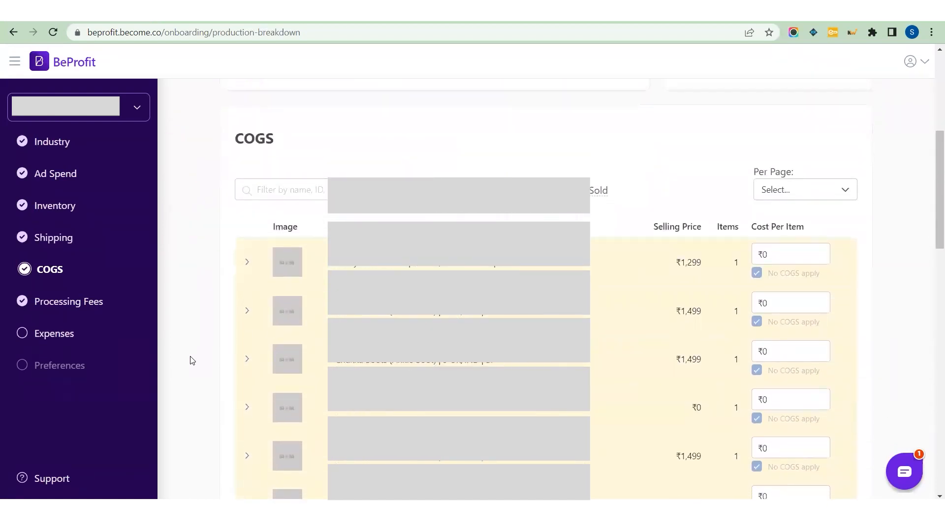
scroll(192, 361, "down", 1)
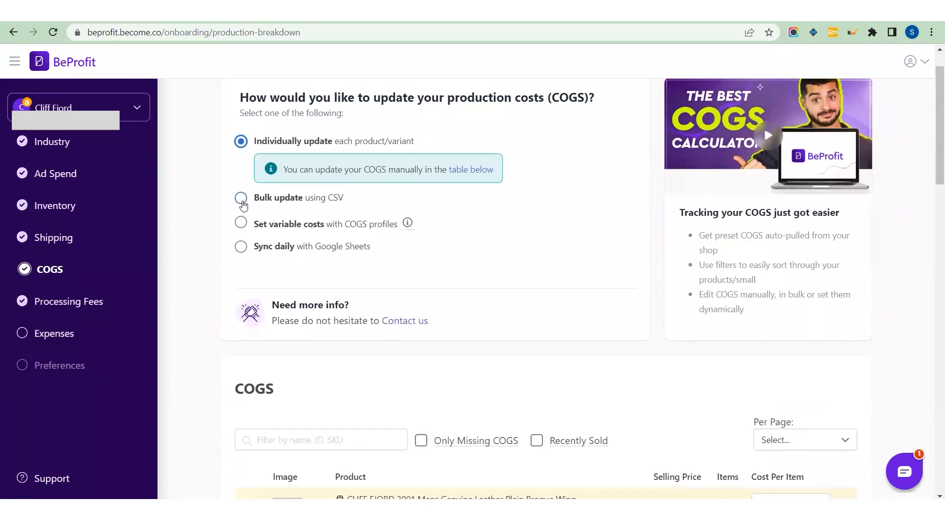
Switch COGS to bulk update using CSV, download the product list, and open cogs.csv.
left_click(241, 197)
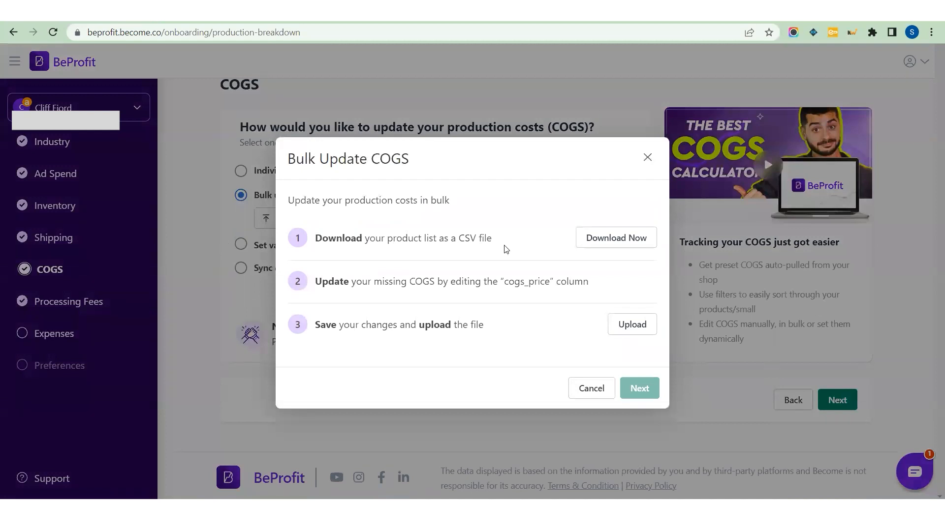
left_click(637, 242)
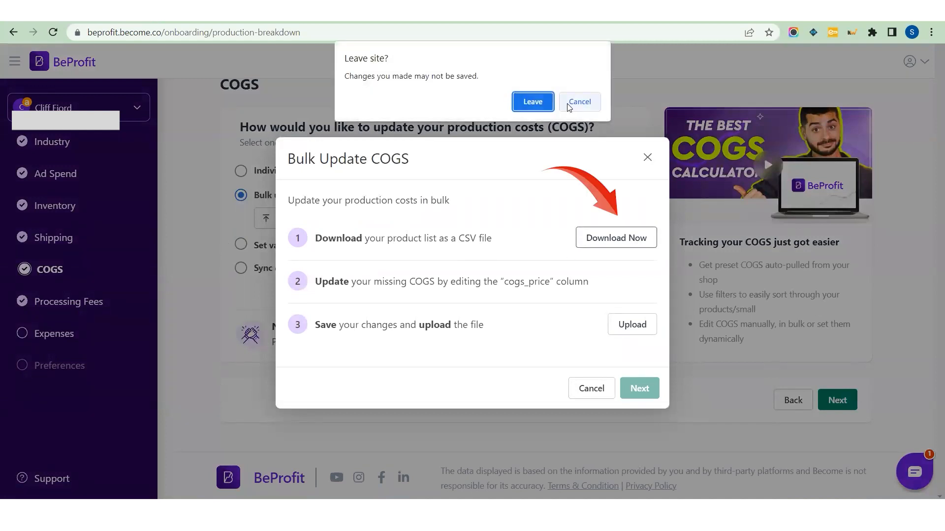
left_click(533, 102)
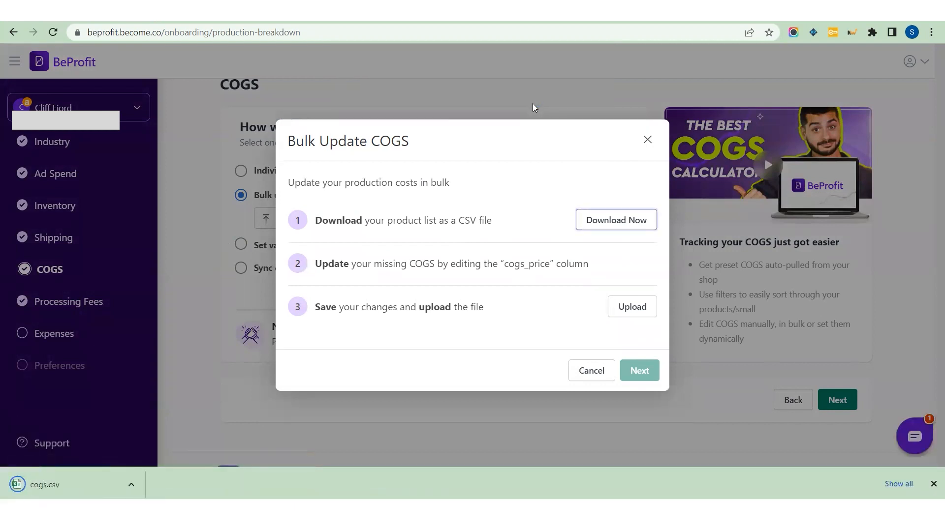
left_click(56, 487)
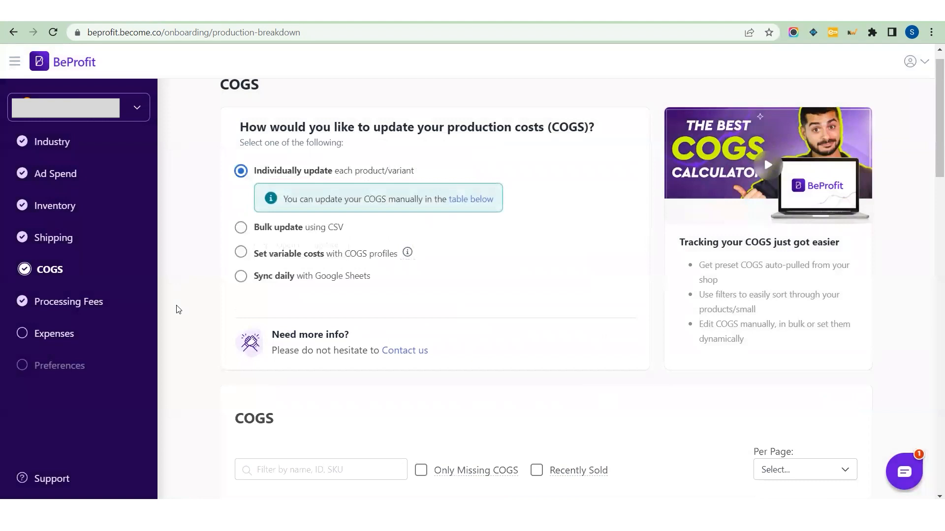
Set the cost per item to ₹600 for each of the first four products in the COGS table.
scroll(198, 383, "down", 6)
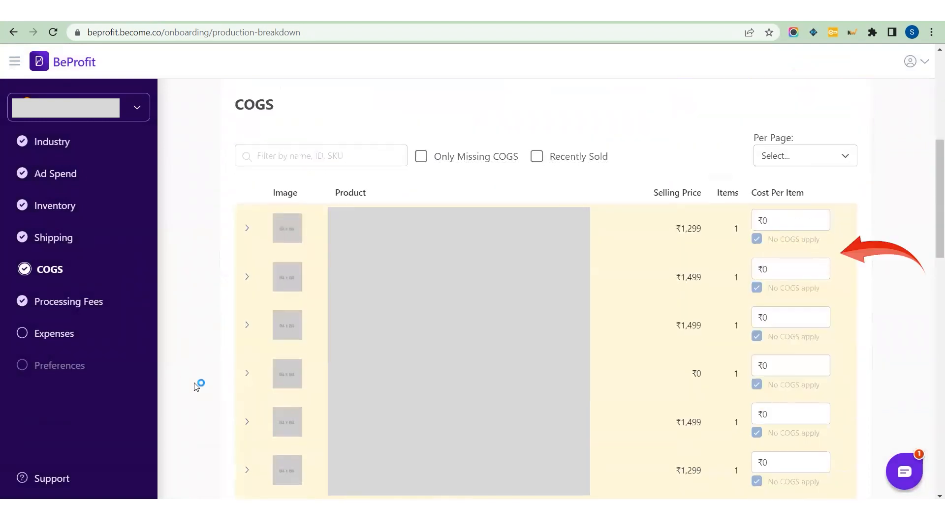
left_click(770, 206)
key("BackSpace")
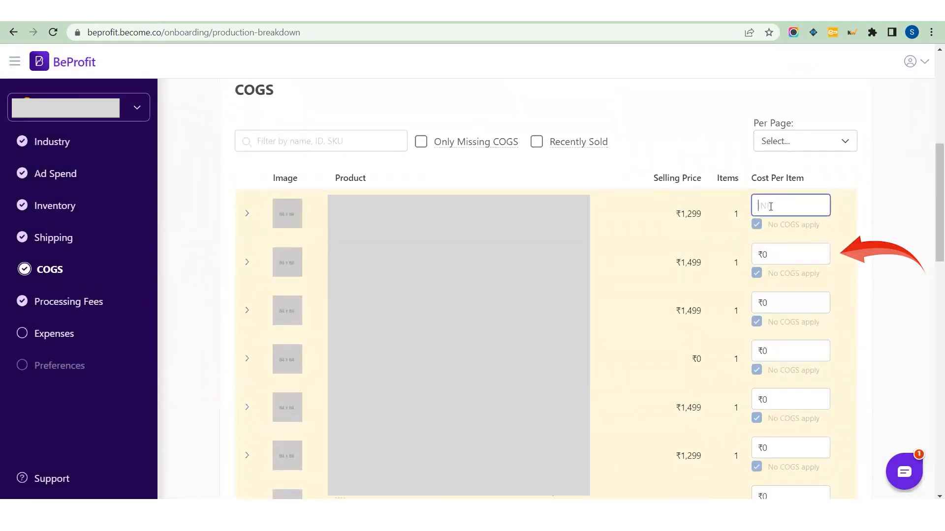
type("600")
key("Tab")
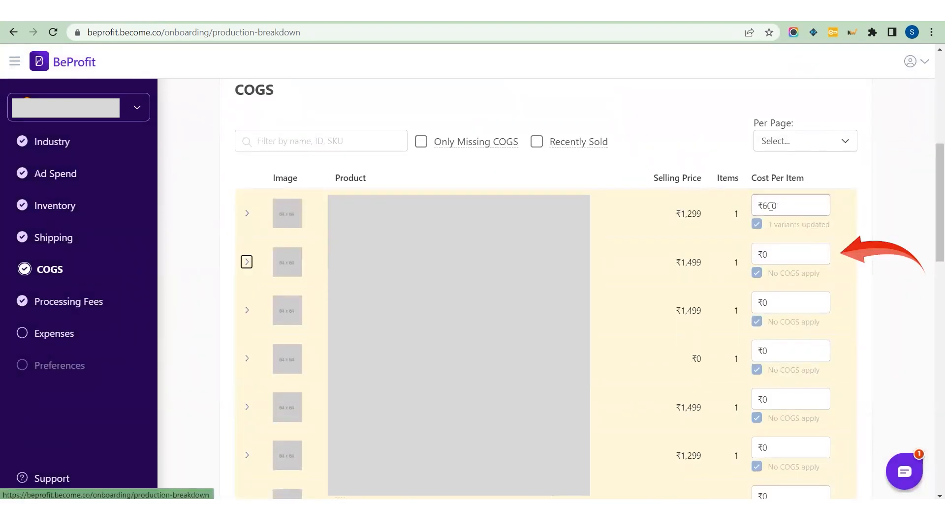
left_click(783, 255)
key("BackSpace")
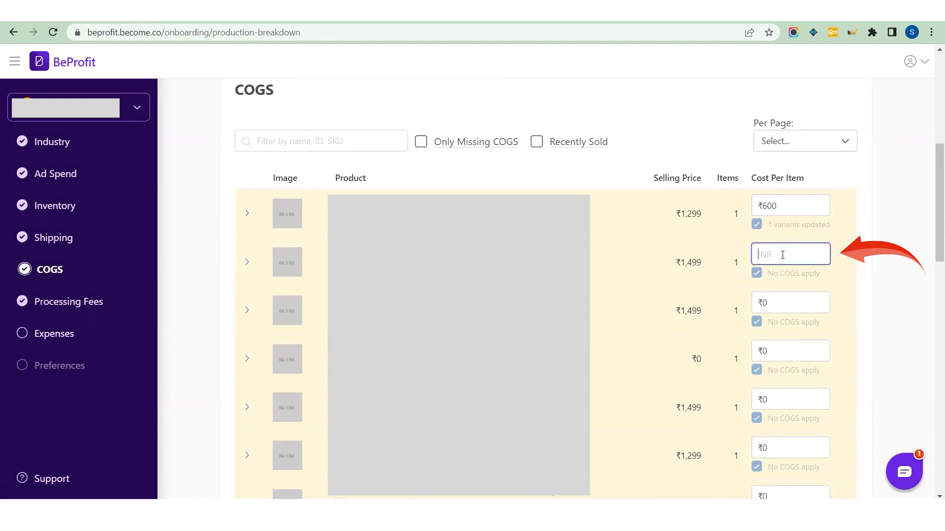
type("600")
left_click(781, 307)
type("600")
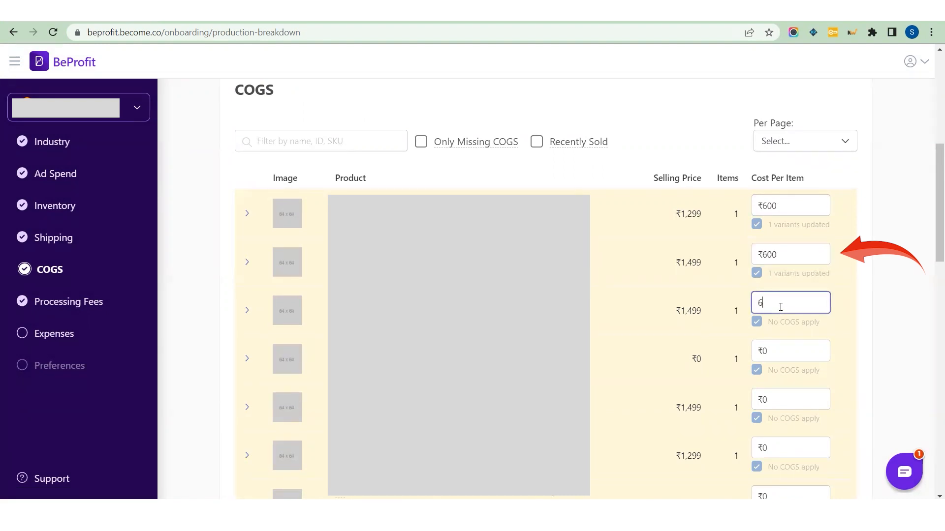
left_click(779, 342)
key("BackSpace")
type("600")
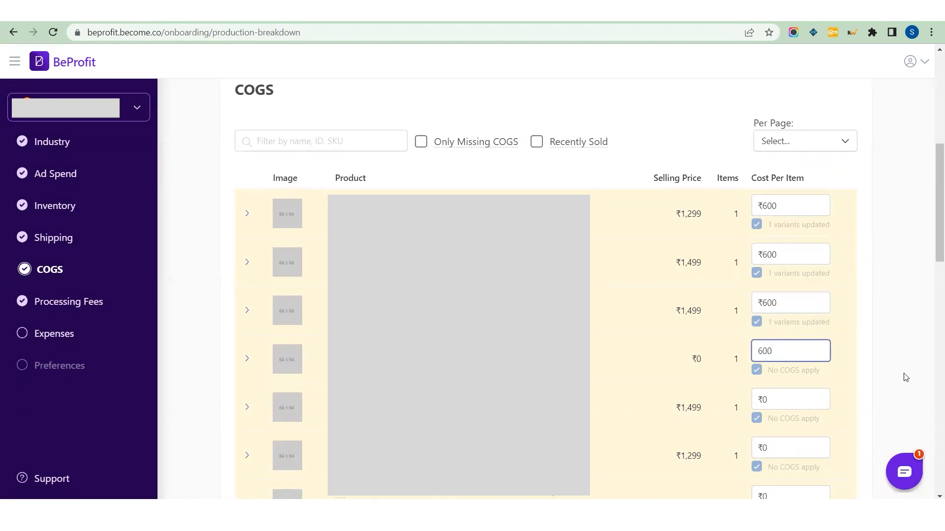
left_click(906, 379)
Save the COGS changes for all matching orders and continue past Processing Fees to the Expenses stage.
scroll(797, 226, "down", 3)
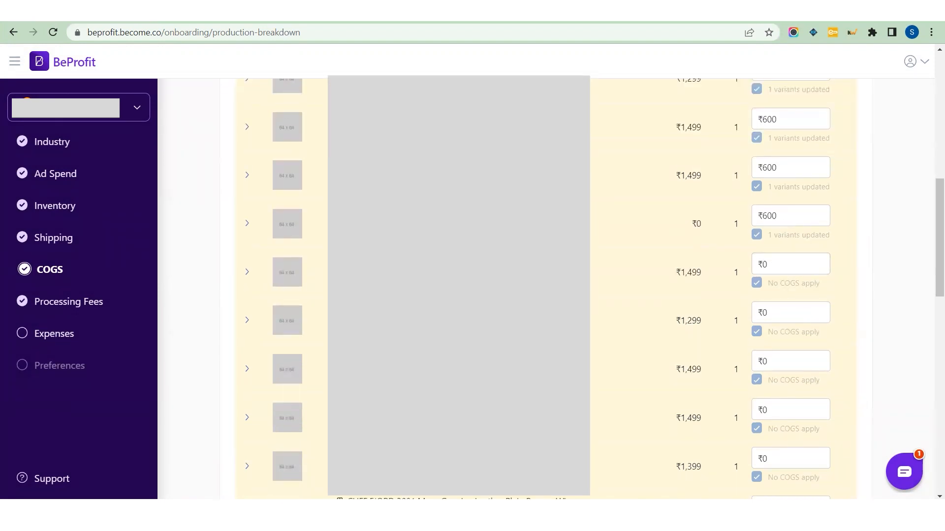
scroll(901, 349, "down", 5)
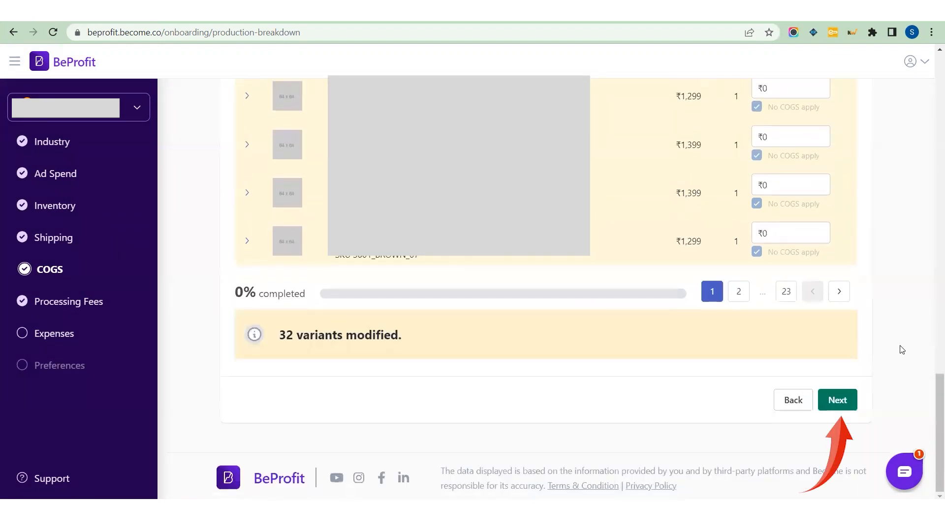
left_click(847, 407)
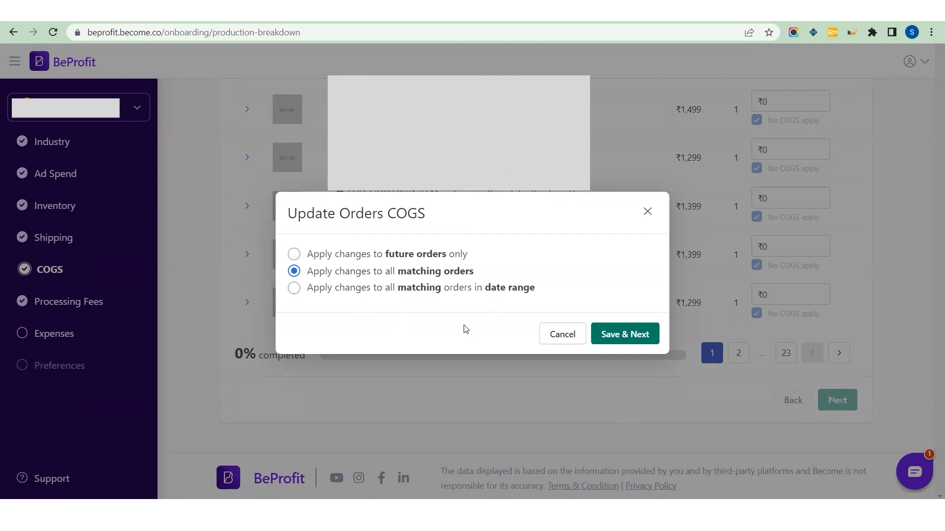
left_click(294, 253)
left_click(294, 289)
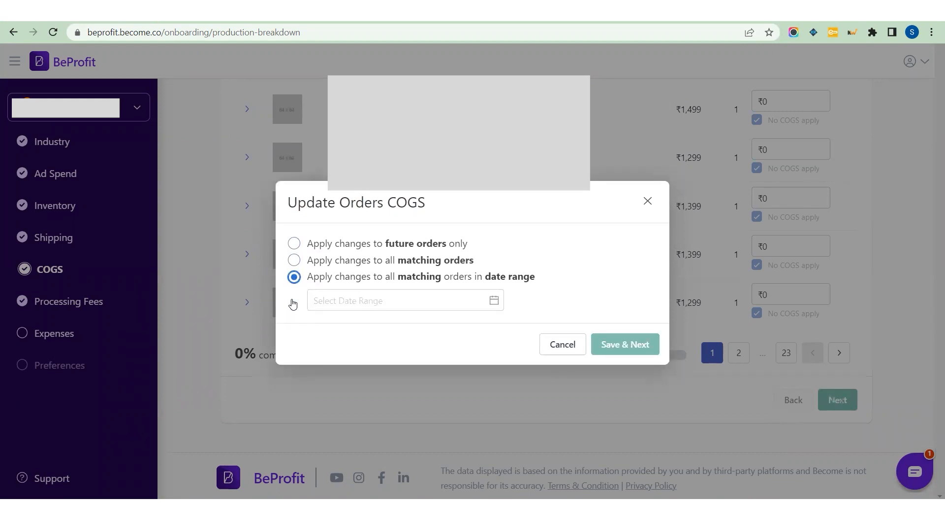
left_click(492, 301)
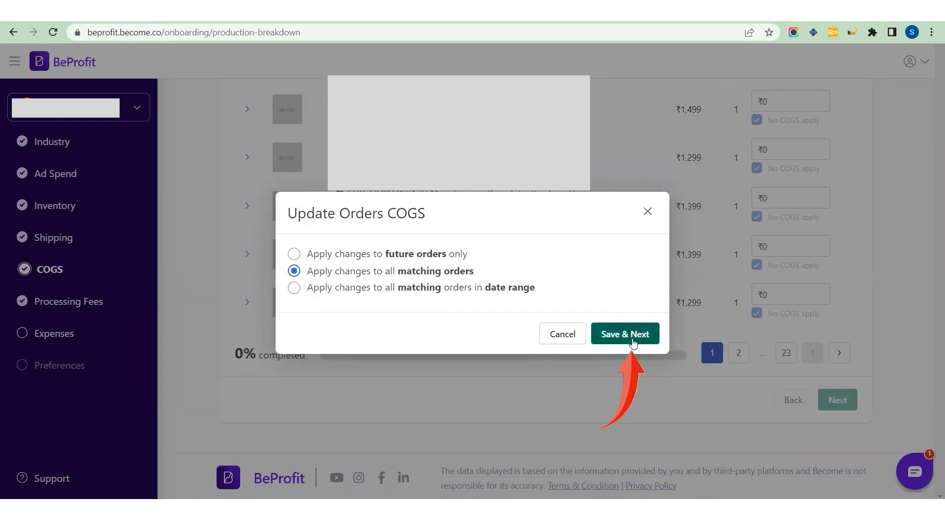
left_click(634, 341)
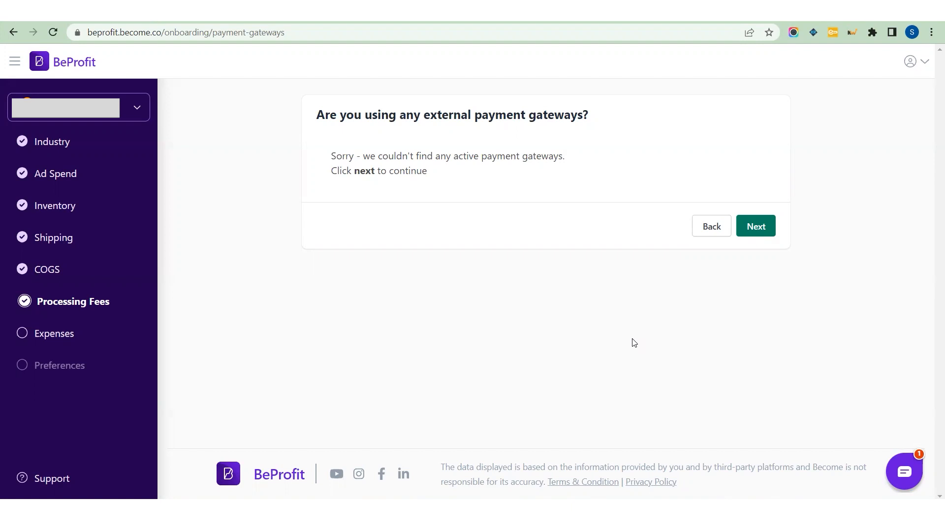
left_click(760, 226)
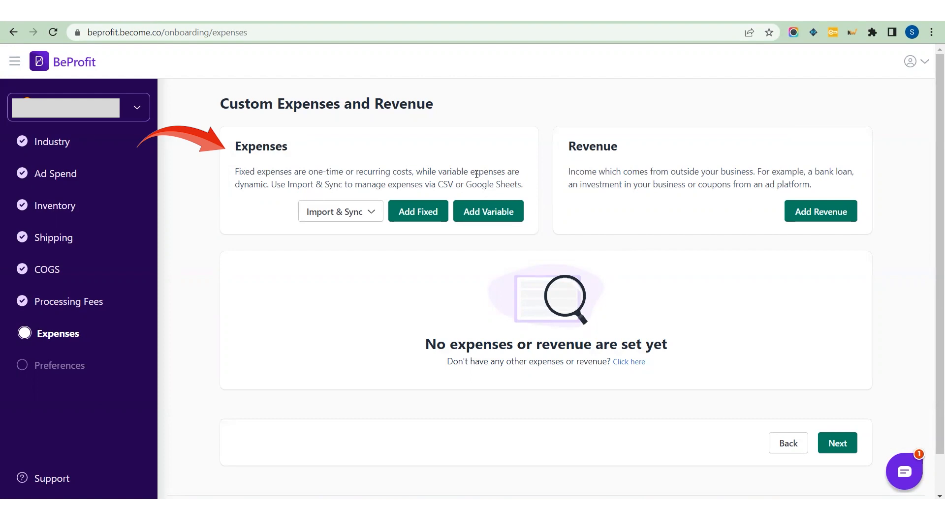
Start importing expenses from a CSV file and download the expenses template.
left_click(355, 215)
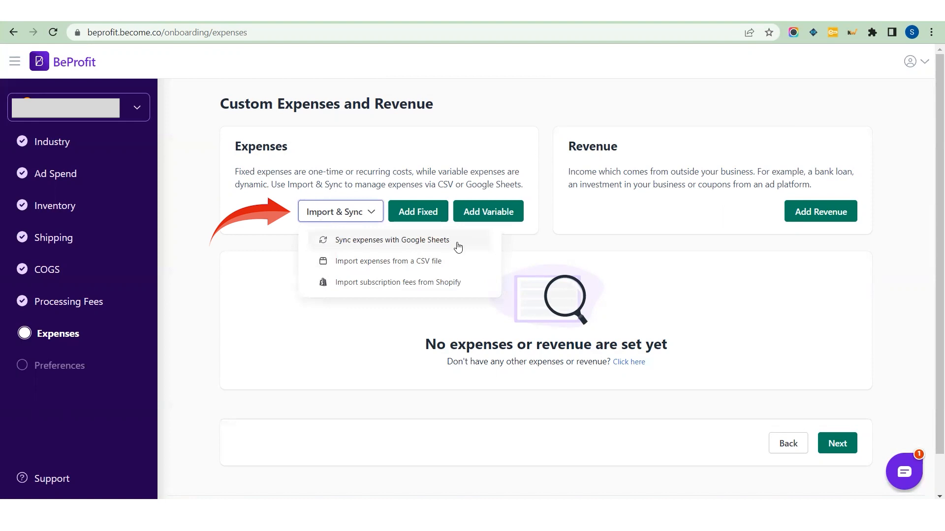
left_click(432, 264)
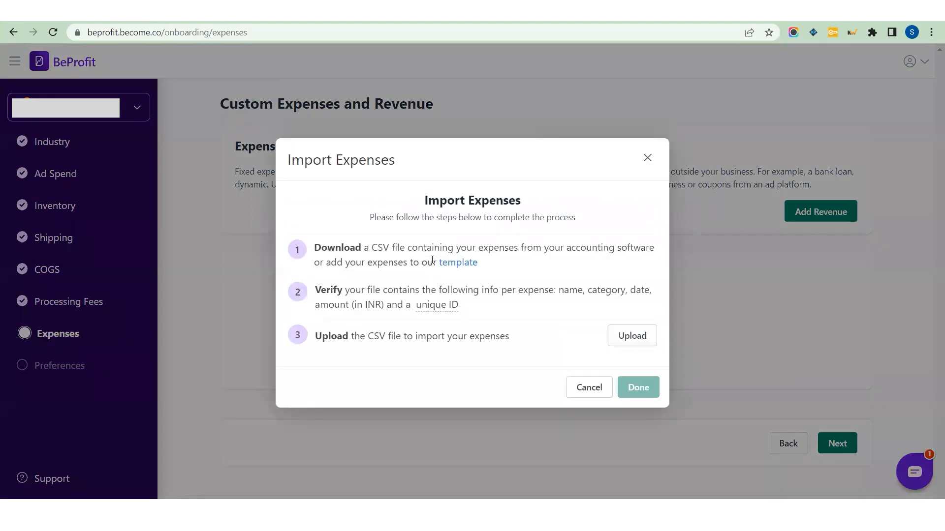
left_click(462, 266)
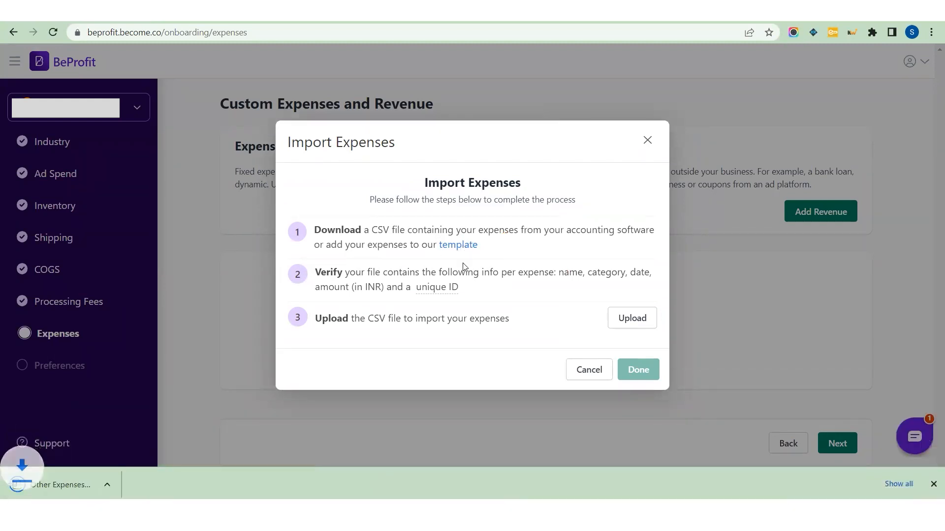
Open the downloaded expenses template, fit columns B to E to their headings, close the file, and cancel the expense import.
left_click(67, 488)
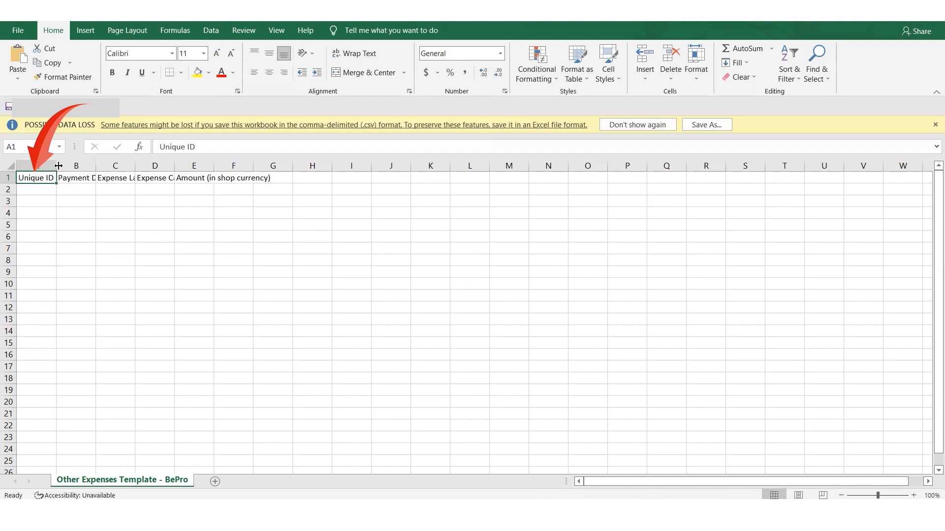
double_click(95, 165)
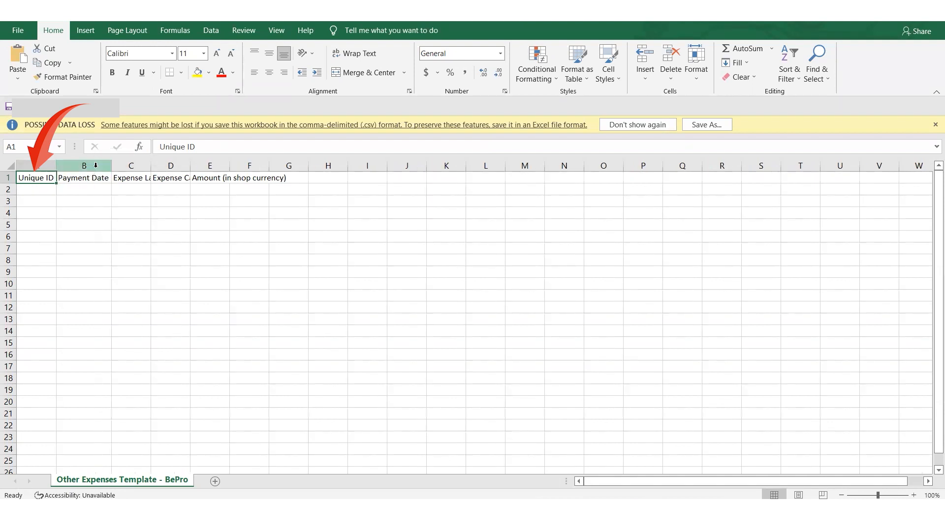
double_click(151, 166)
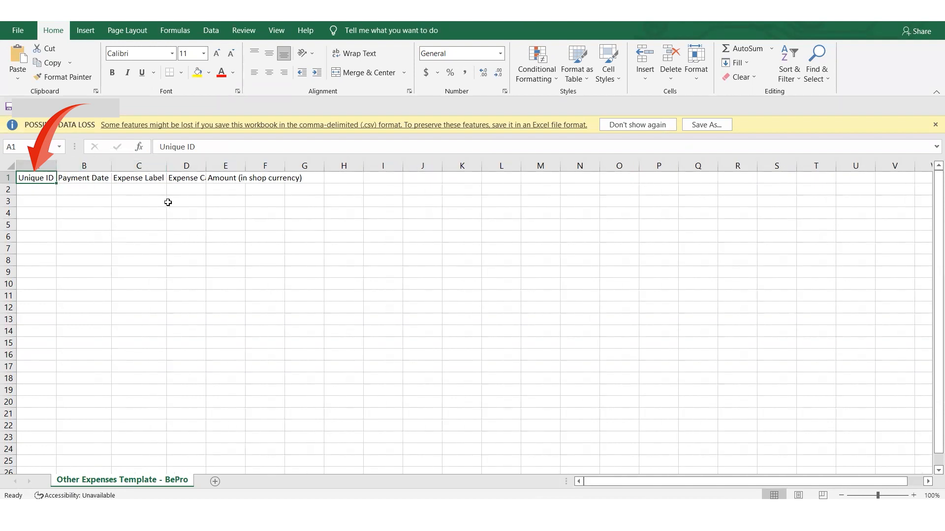
double_click(205, 166)
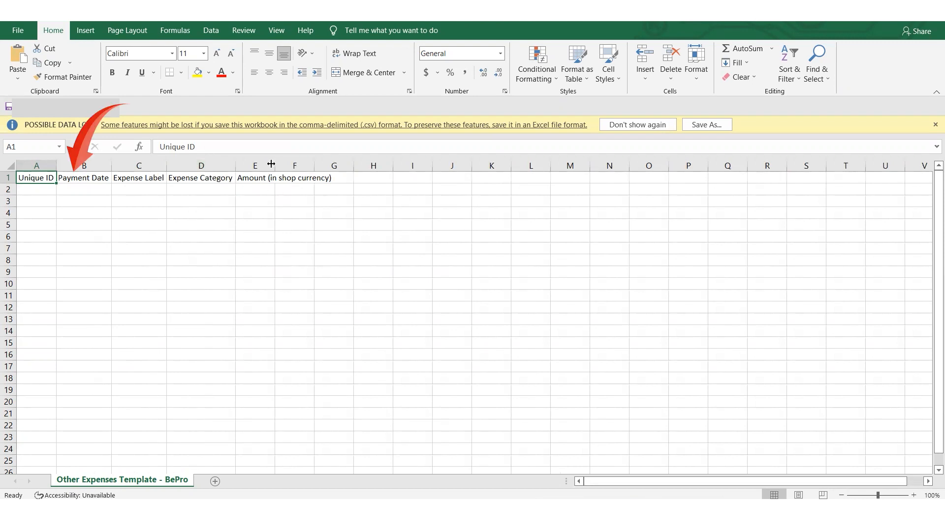
double_click(275, 165)
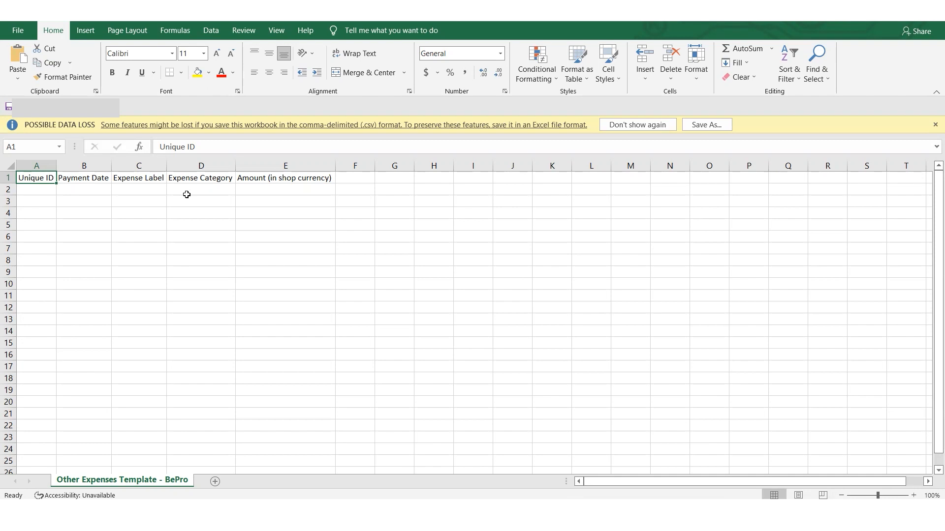
key("alt+F4")
left_click(480, 276)
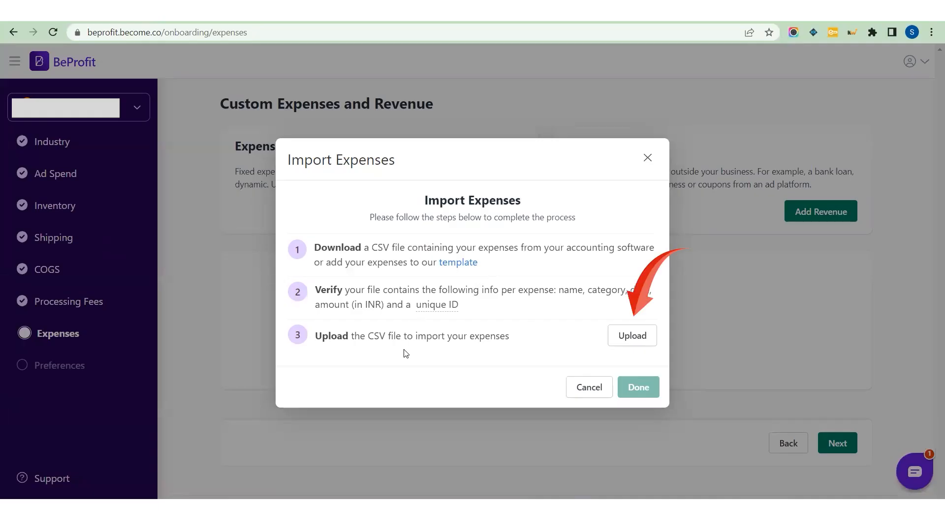
left_click(586, 389)
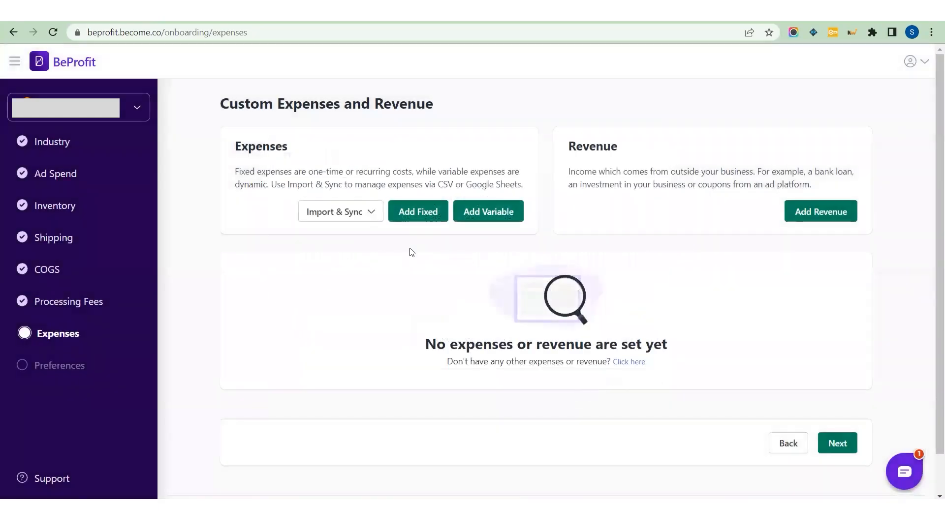
Start a new fixed expense with Monthly recurrence and Active expense status.
left_click(420, 216)
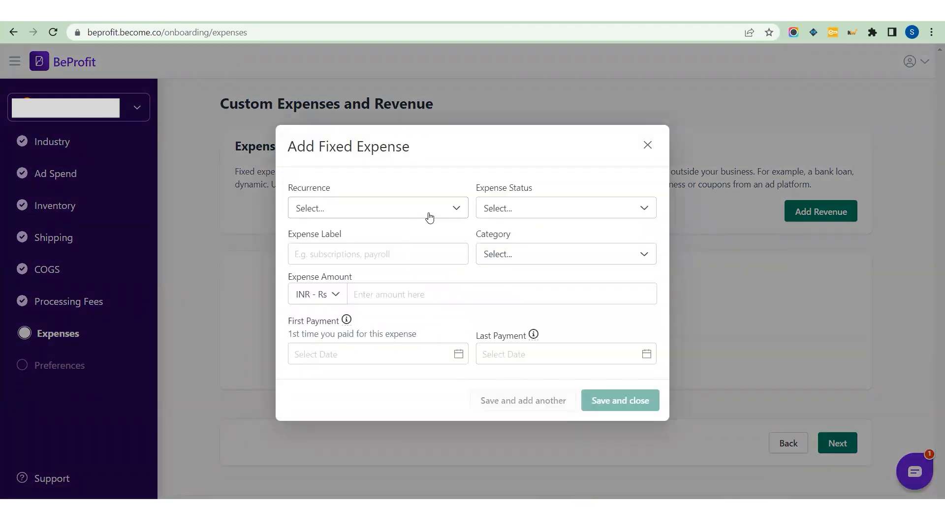
left_click(421, 218)
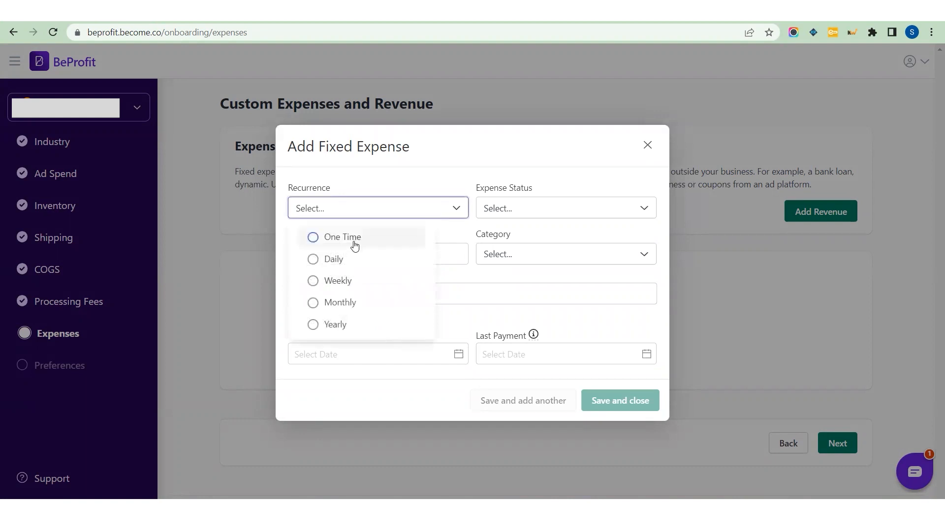
left_click(339, 302)
left_click(543, 197)
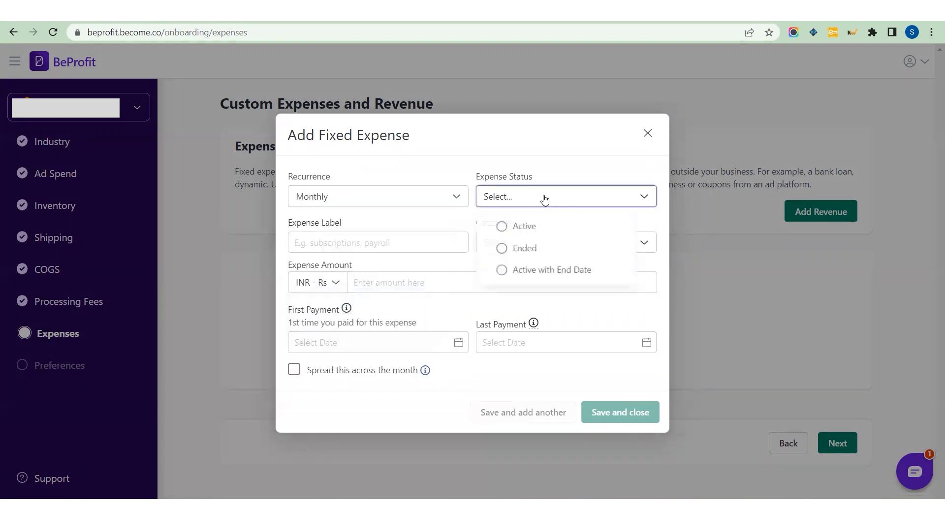
left_click(531, 227)
left_click(409, 246)
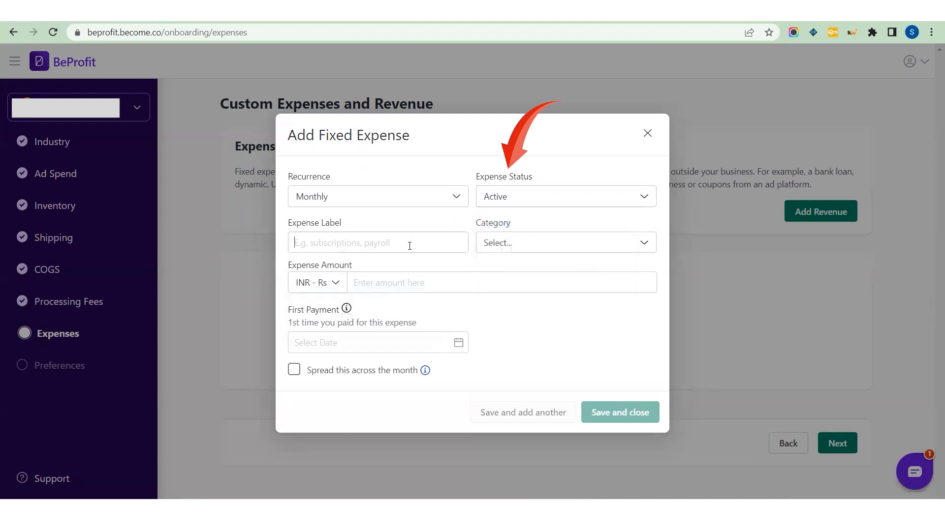
Examine the fixed expense's status options, label, category, amount and first payment date fields, and close the form without saving.
left_click(558, 196)
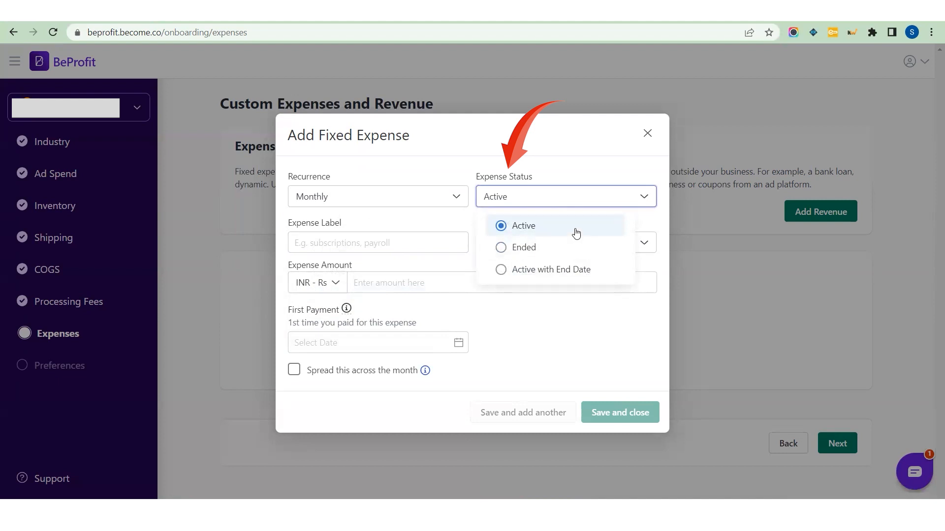
left_click(402, 243)
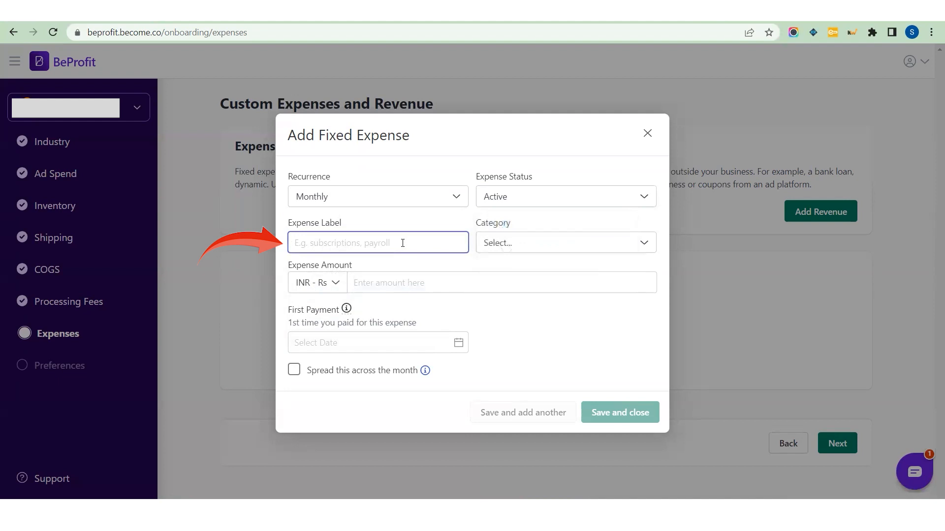
left_click(516, 245)
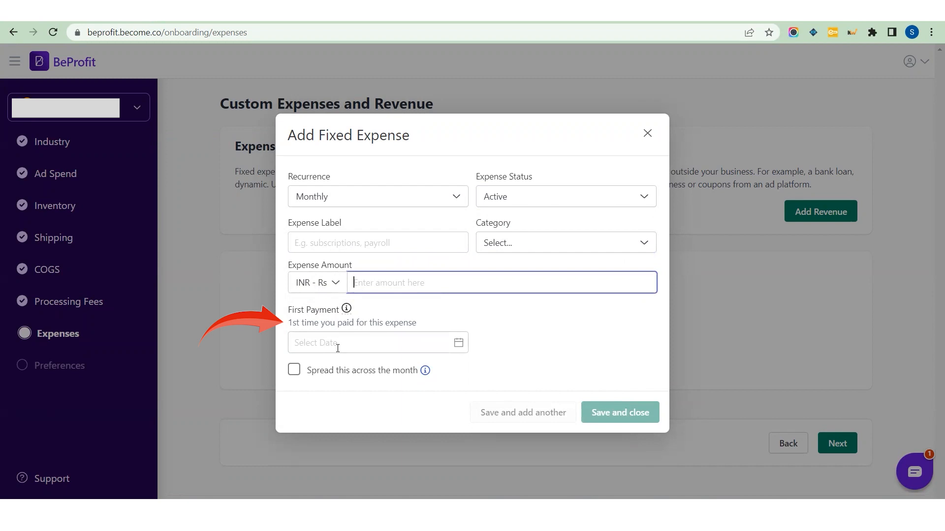
left_click(337, 349)
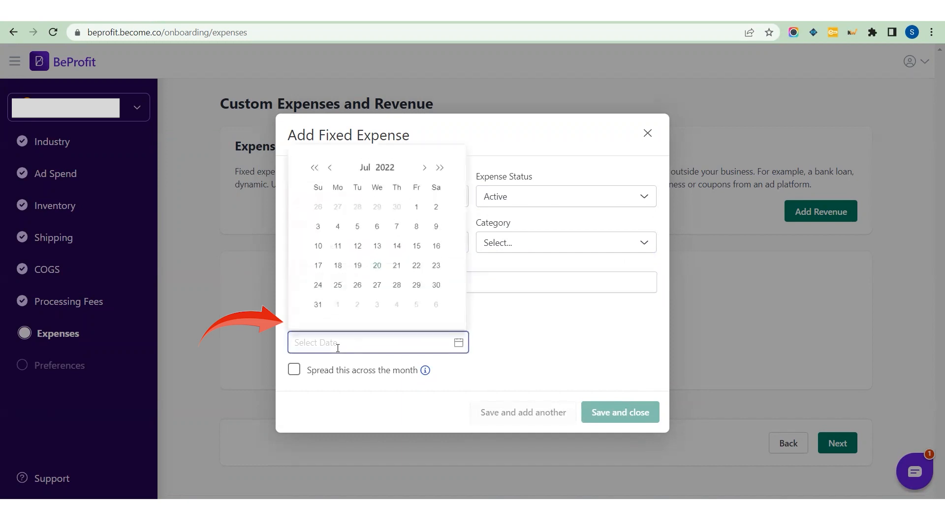
left_click(507, 347)
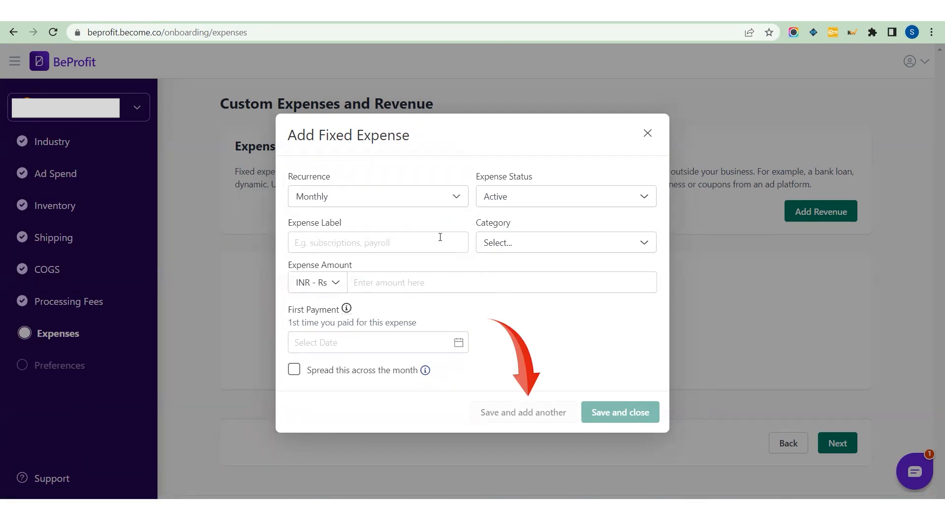
left_click(647, 133)
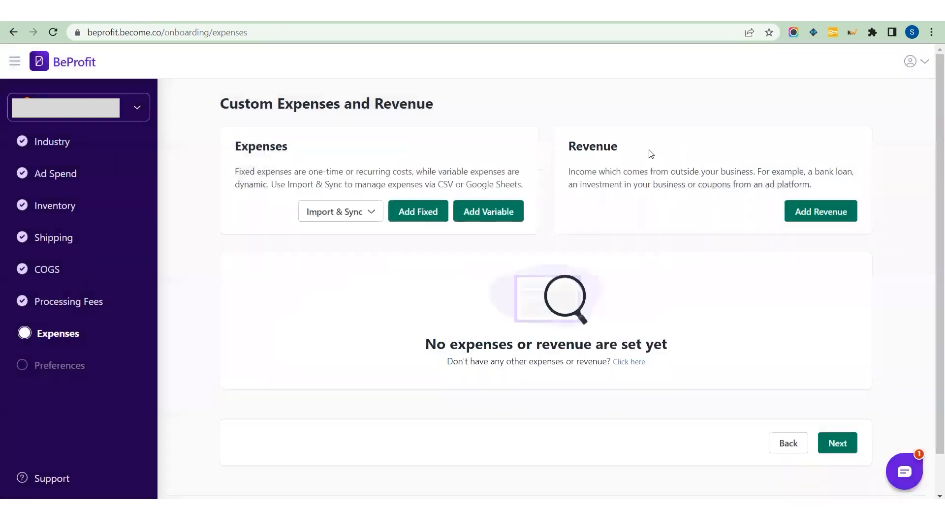
Try out a variable expense labelled Packaging in the Other category, calculated per Order, and leave the form without saving.
left_click(487, 212)
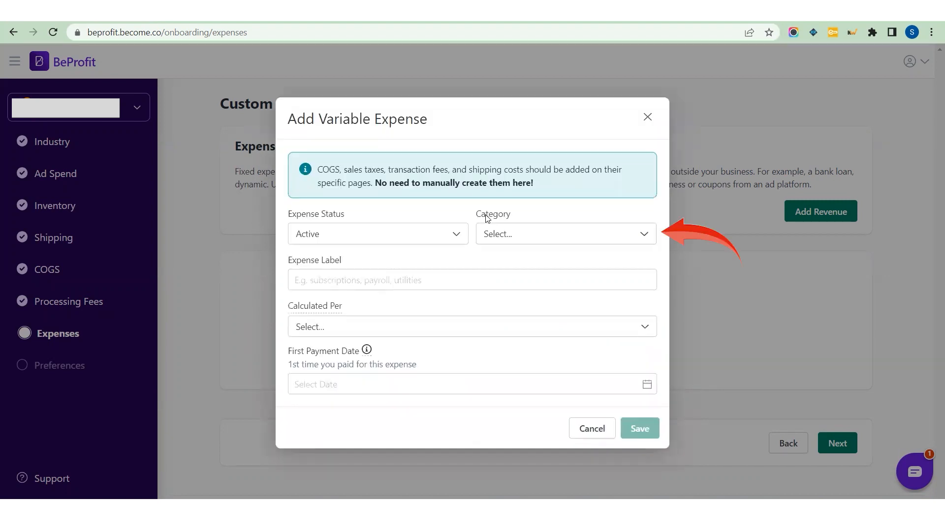
left_click(597, 238)
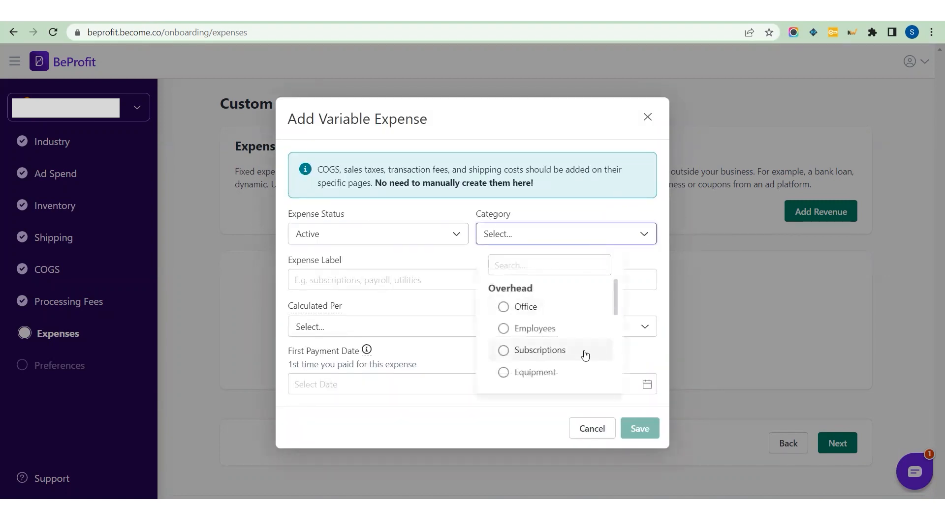
scroll(584, 355, "down", 5)
left_click(645, 327)
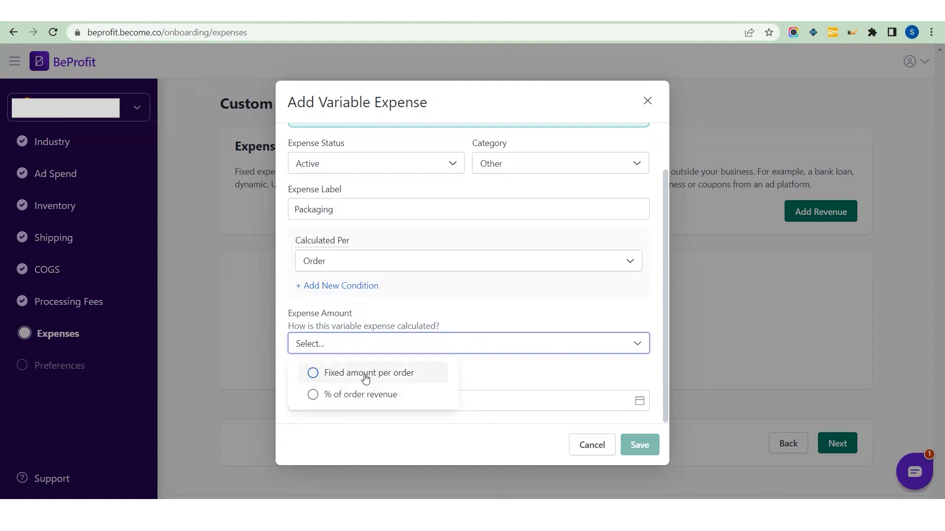
left_click(519, 352)
left_click(514, 367)
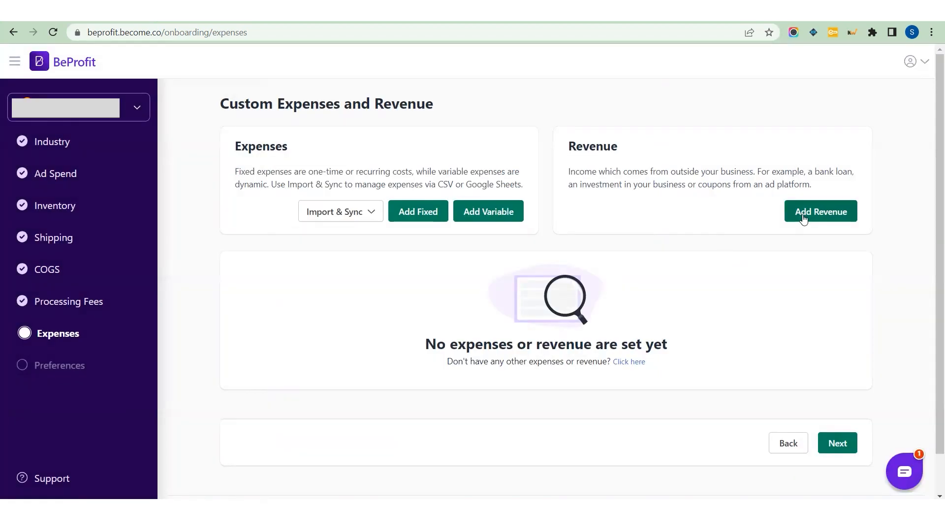
Examine the label field and category options for adding other revenue, and close the form without saving.
left_click(809, 212)
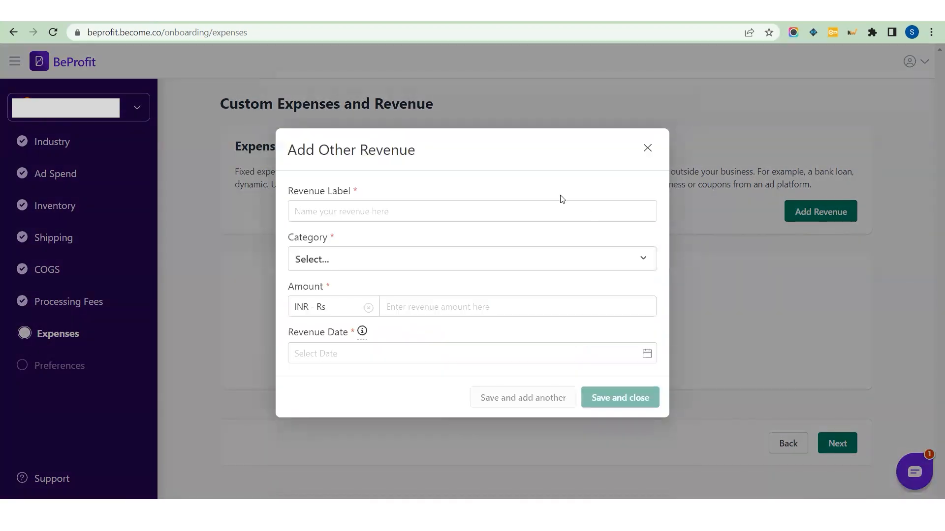
left_click(550, 208)
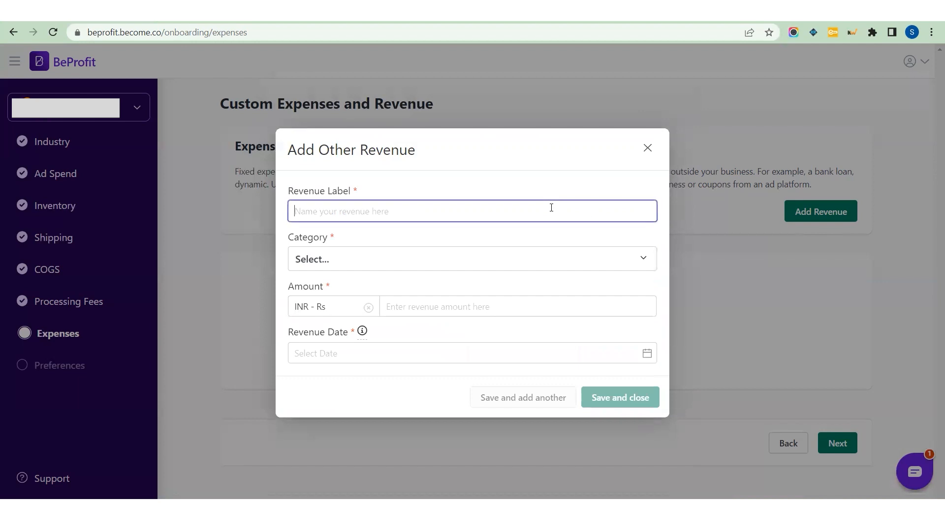
left_click(385, 259)
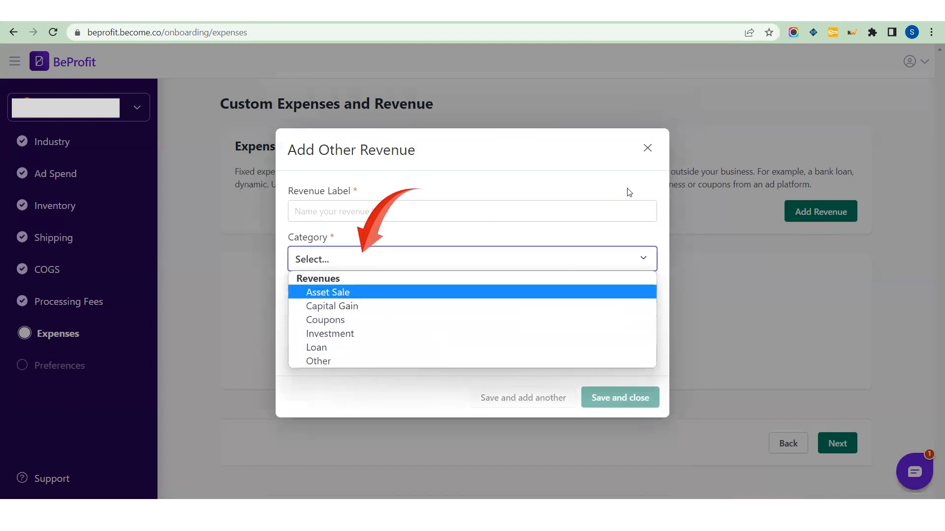
left_click(648, 148)
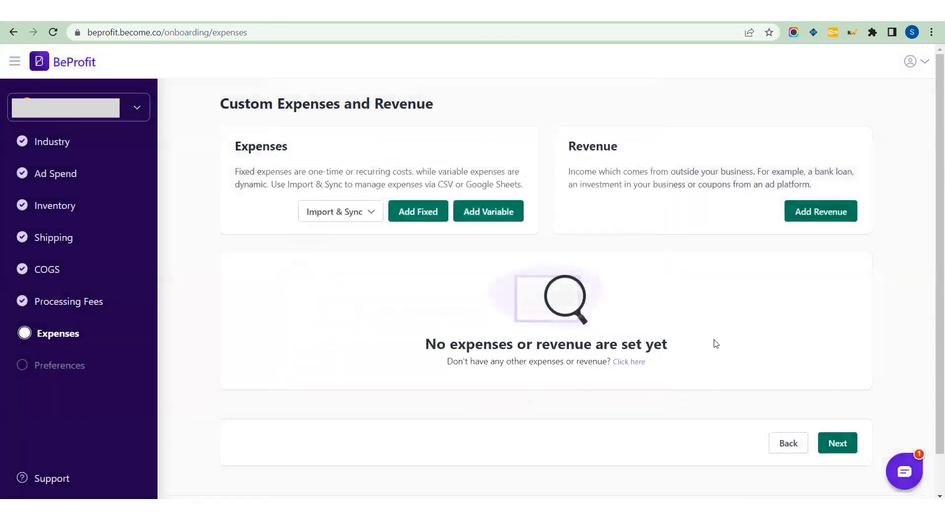
Continue past Expenses, exclude pending and unfulfilled orders in Preferences, and proceed to the dashboard.
scroll(724, 345, "down", 1)
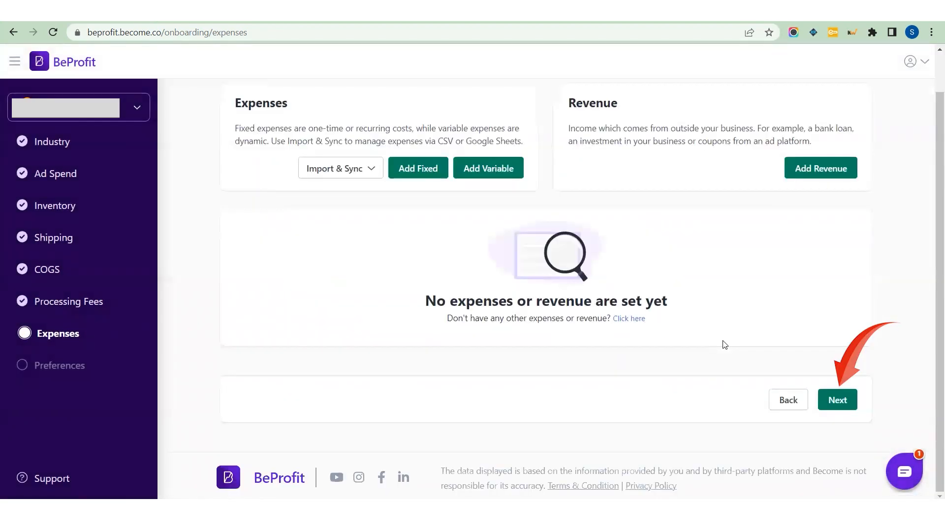
left_click(838, 400)
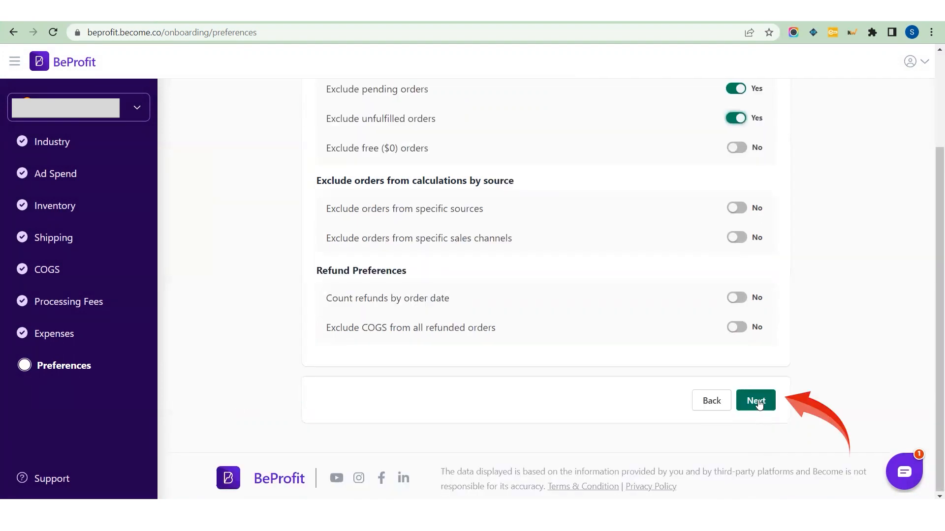
left_click(758, 402)
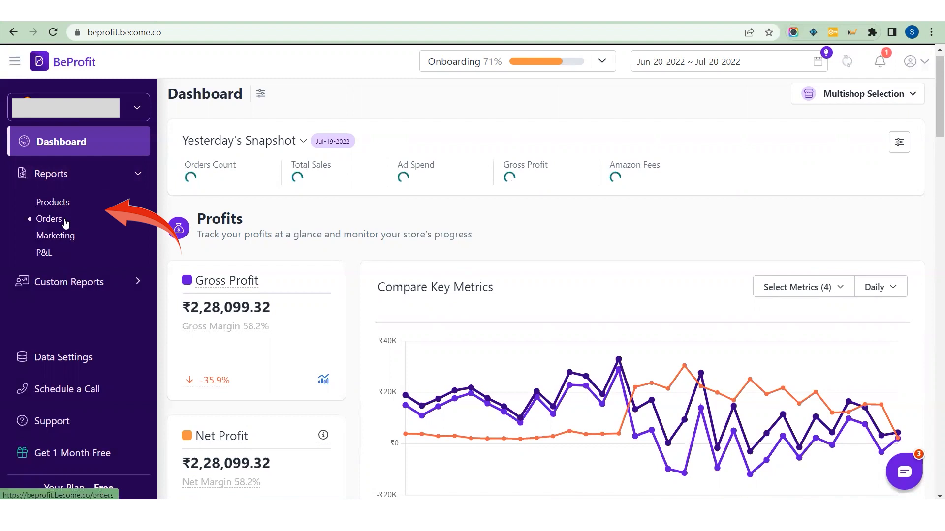
Review the Products, Orders, Marketing and P&L reports, including an order's Amazon Fees breakdown, and open Data Settings.
left_click(51, 202)
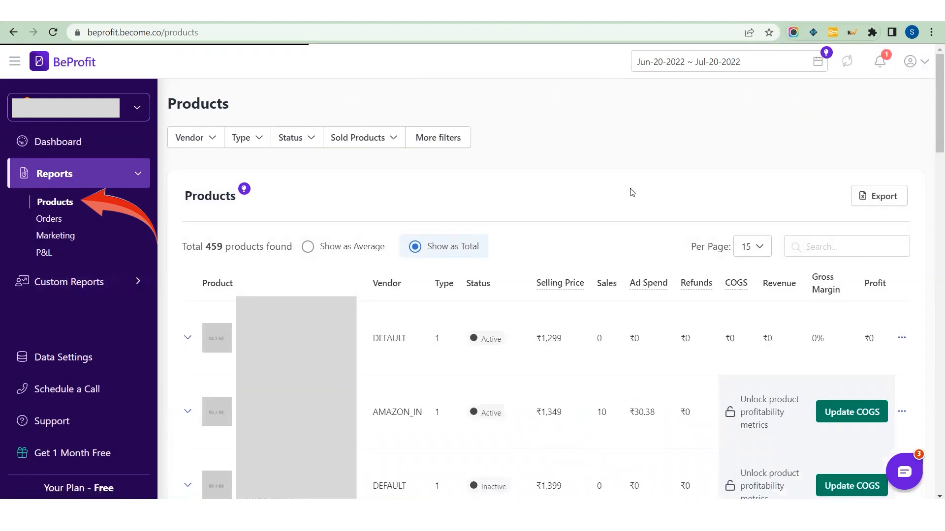
left_click(49, 218)
scroll(352, 257, "down", 3)
mouse_move(746, 309)
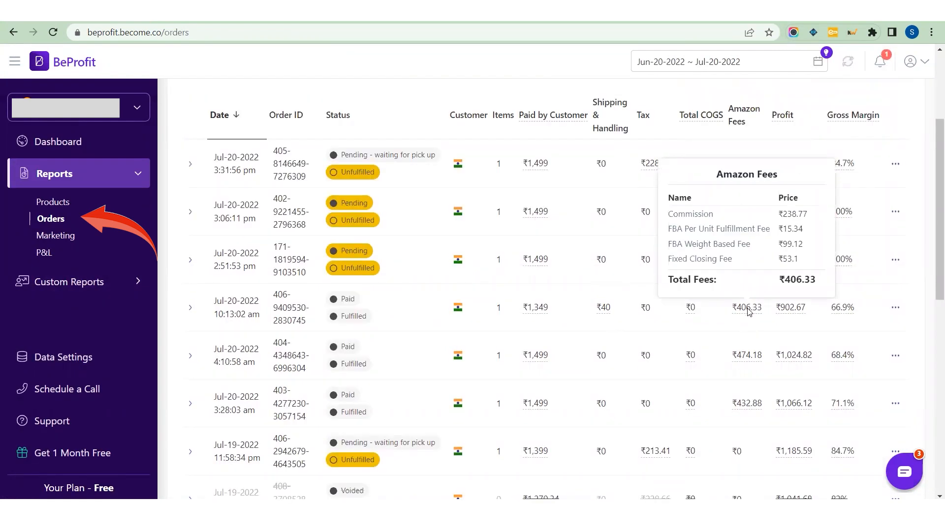
left_click(56, 236)
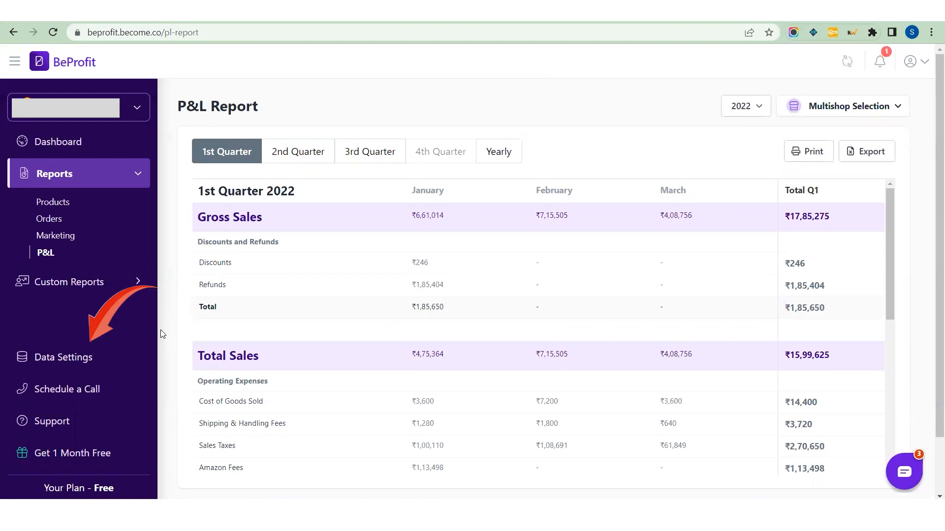
left_click(64, 357)
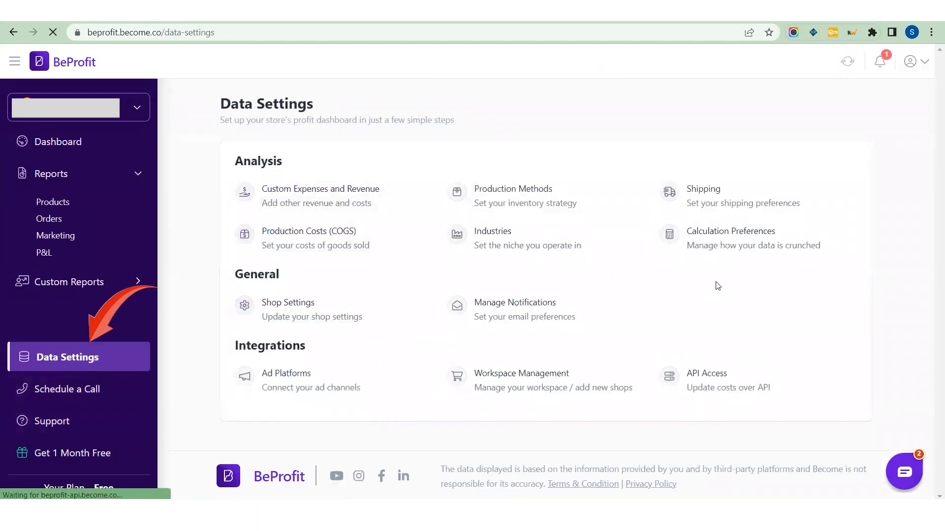